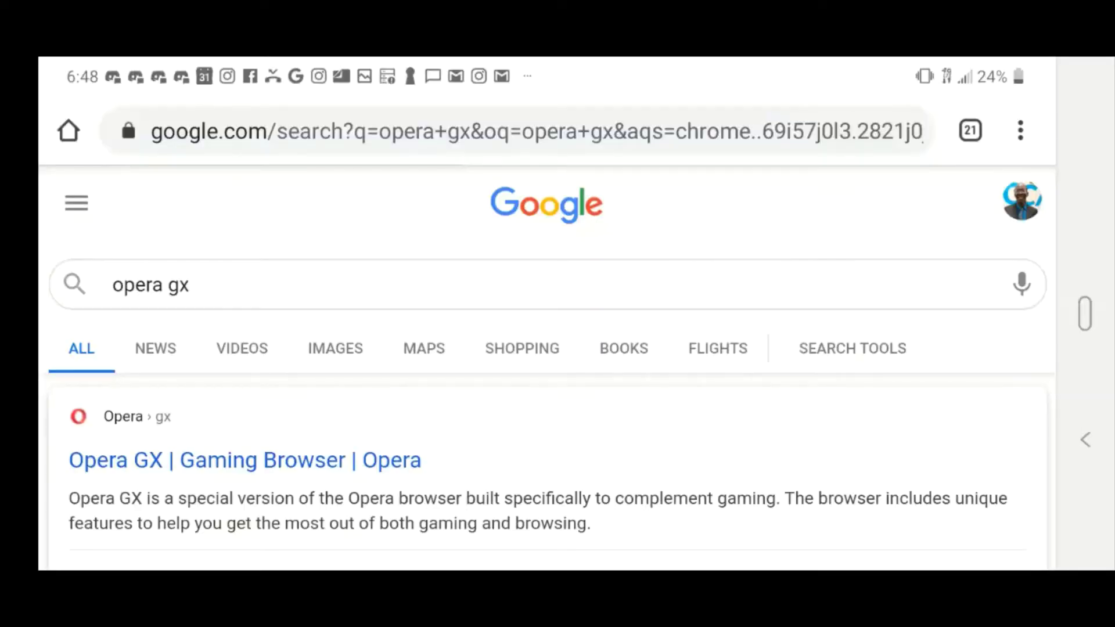
Scroll down through the opera gx Google results past the People also ask section.
scroll(545, 325, "down", 8)
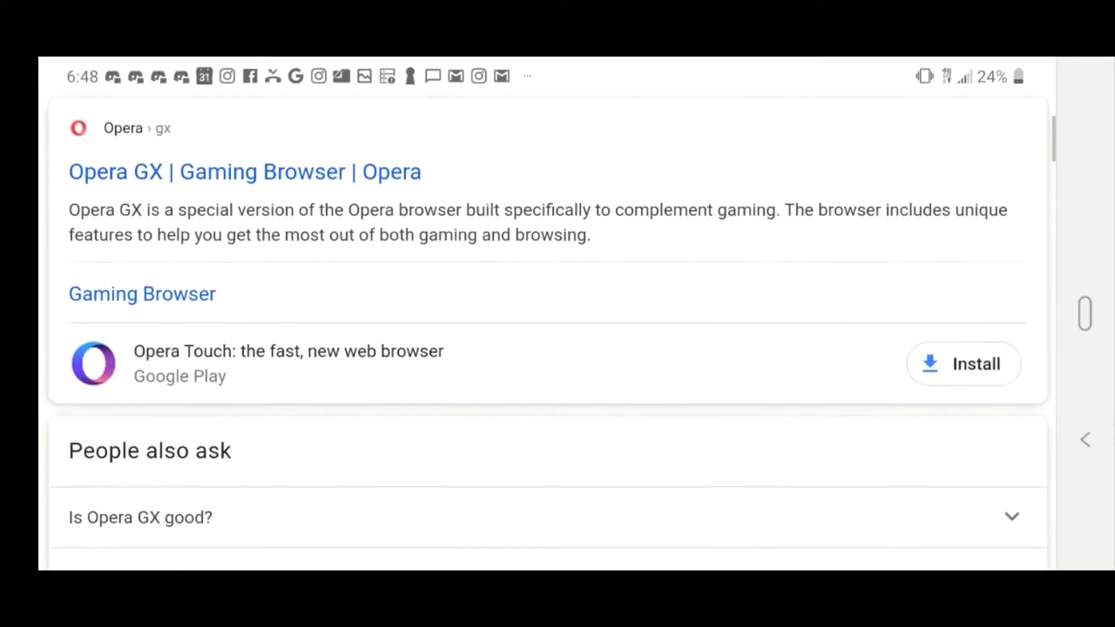
scroll(545, 325, "down", 10)
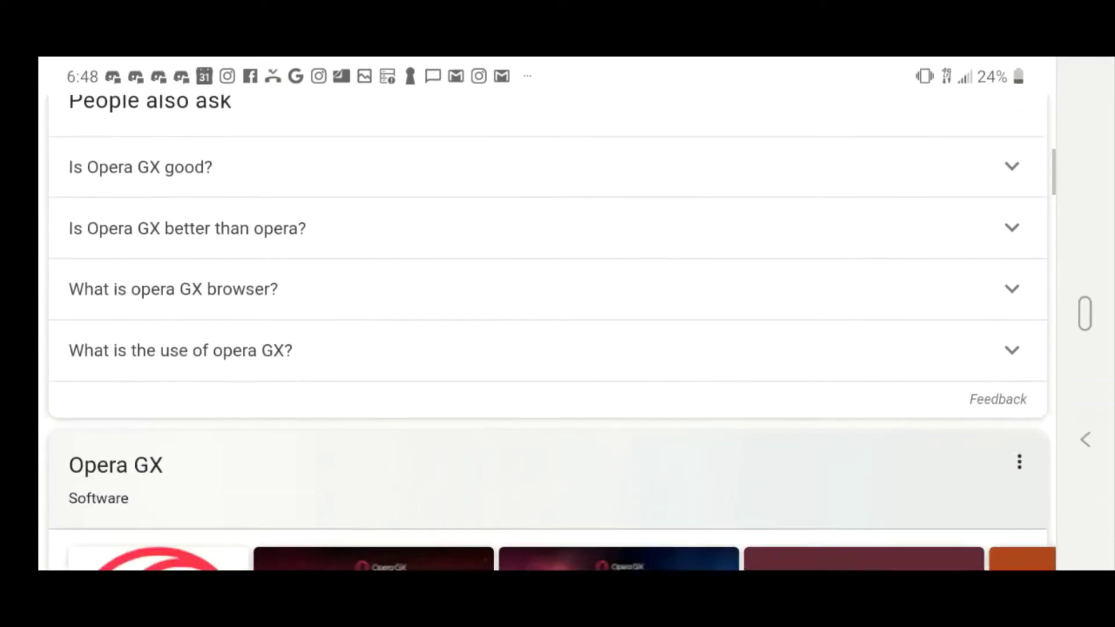
scroll(546, 325, "down", 1)
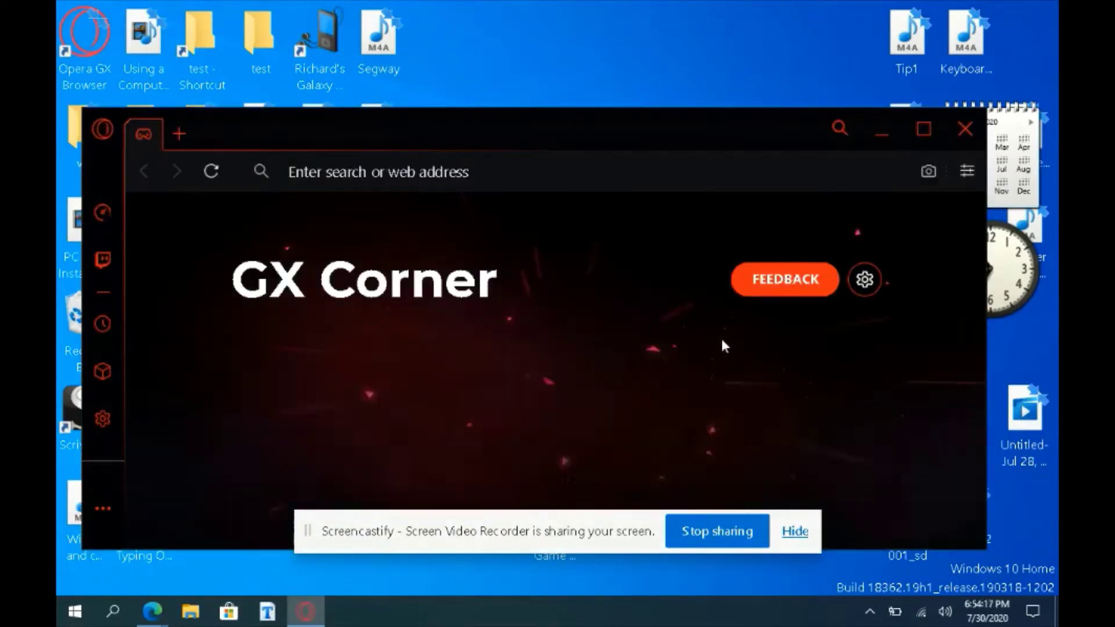
Go to google.com in a new tab from the GX Corner page.
left_click(587, 172)
type("google.com")
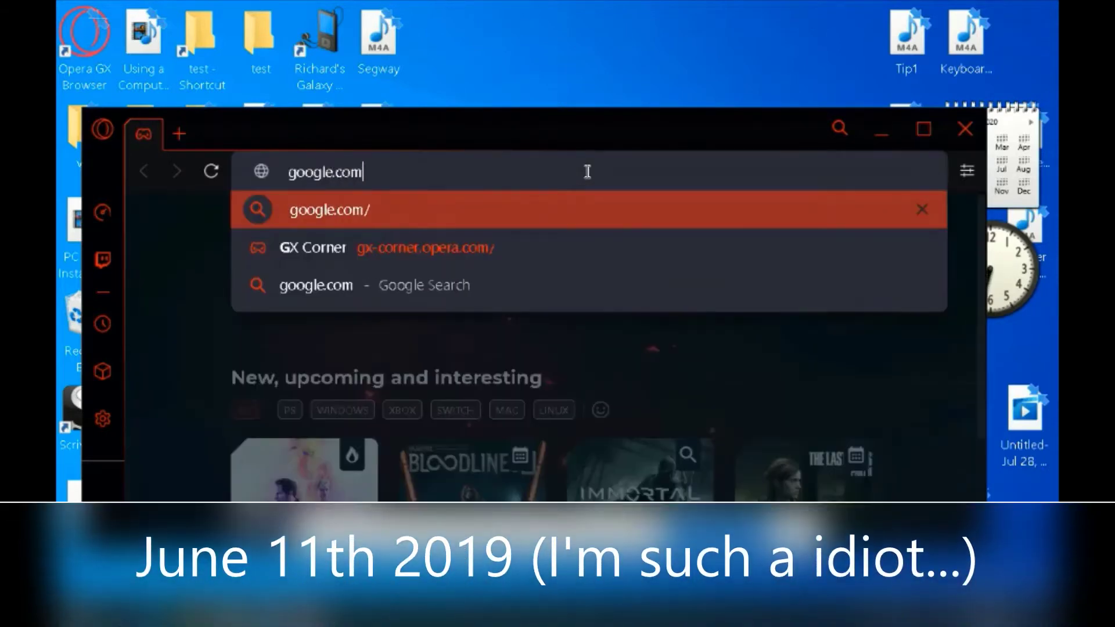
key("Return")
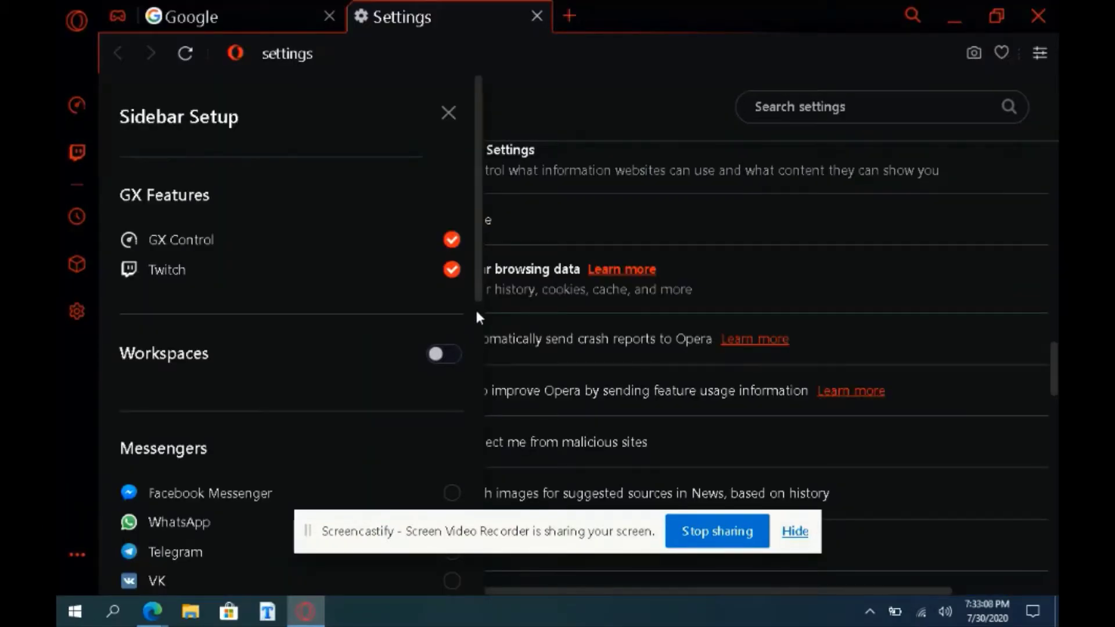
Turn on Discord and Instagram under Messengers in Sidebar Setup, then close the panel.
left_click(475, 307)
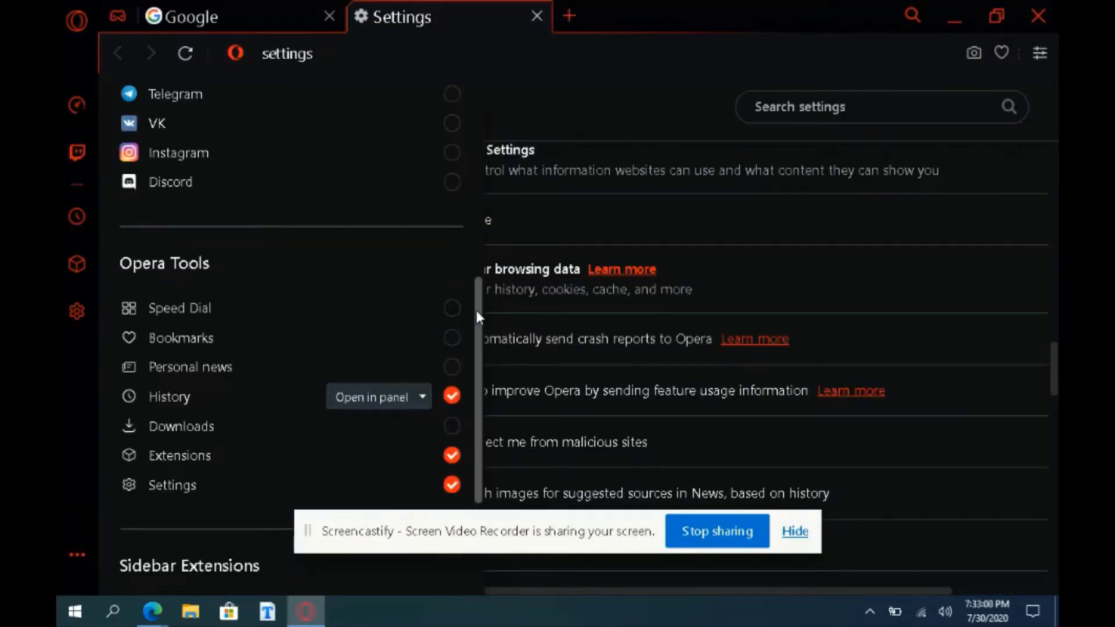
left_click(453, 183)
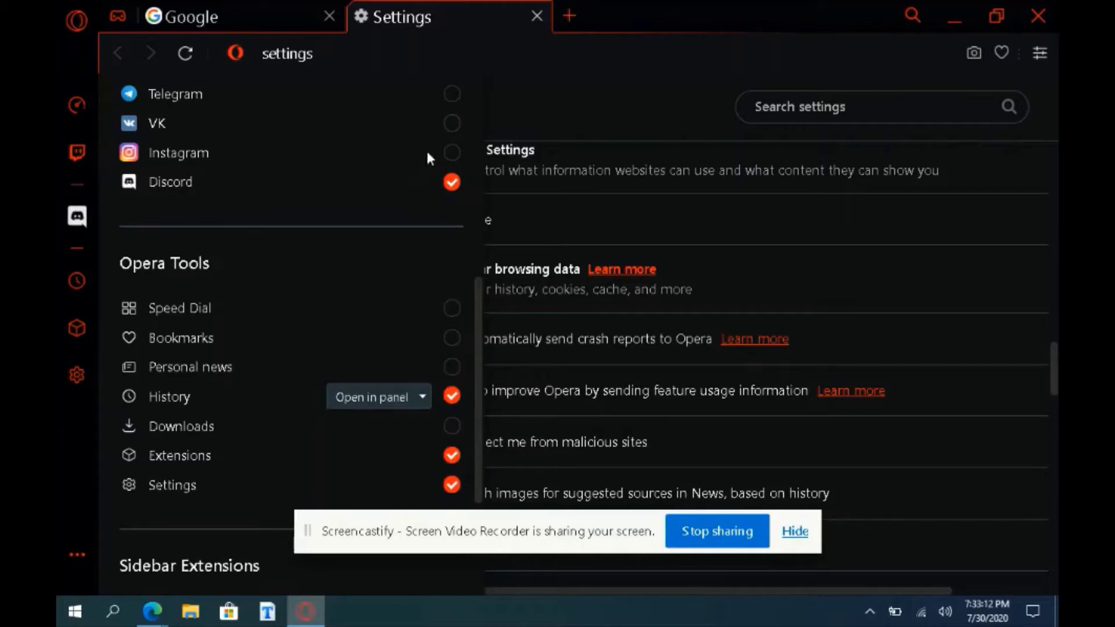
left_click(452, 152)
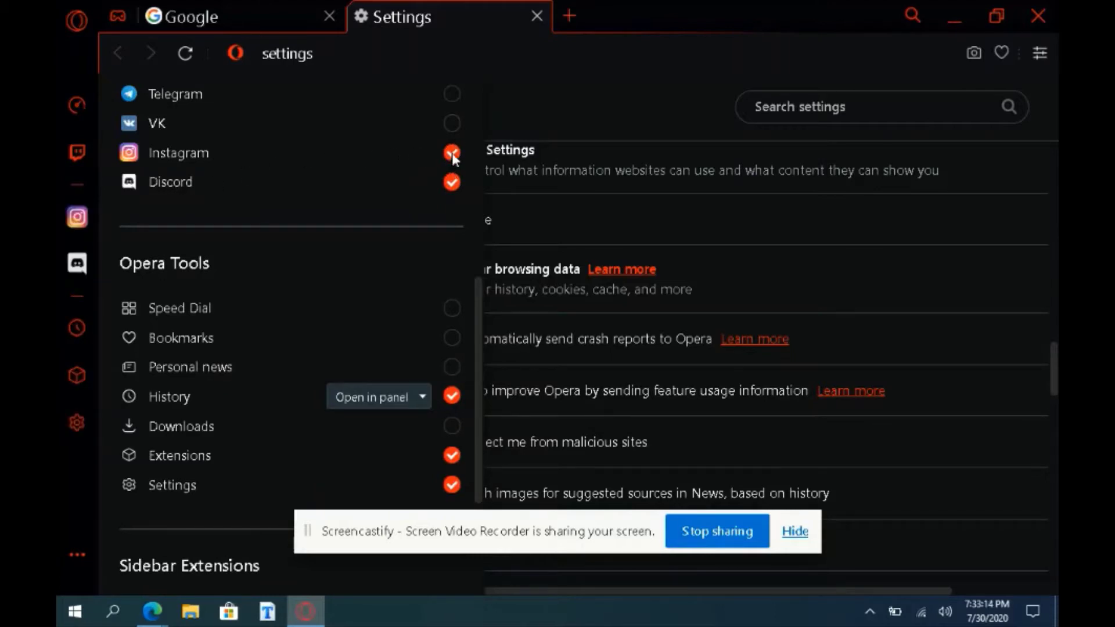
left_click(87, 477)
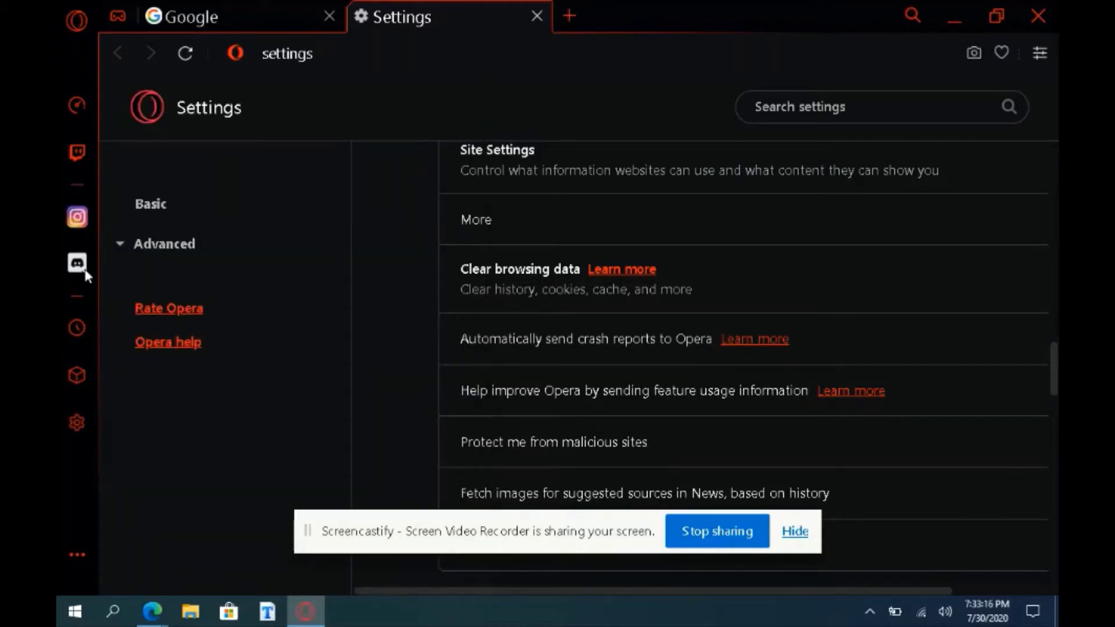
Open the Instagram sidebar panel and submit the account username and password.
left_click(77, 217)
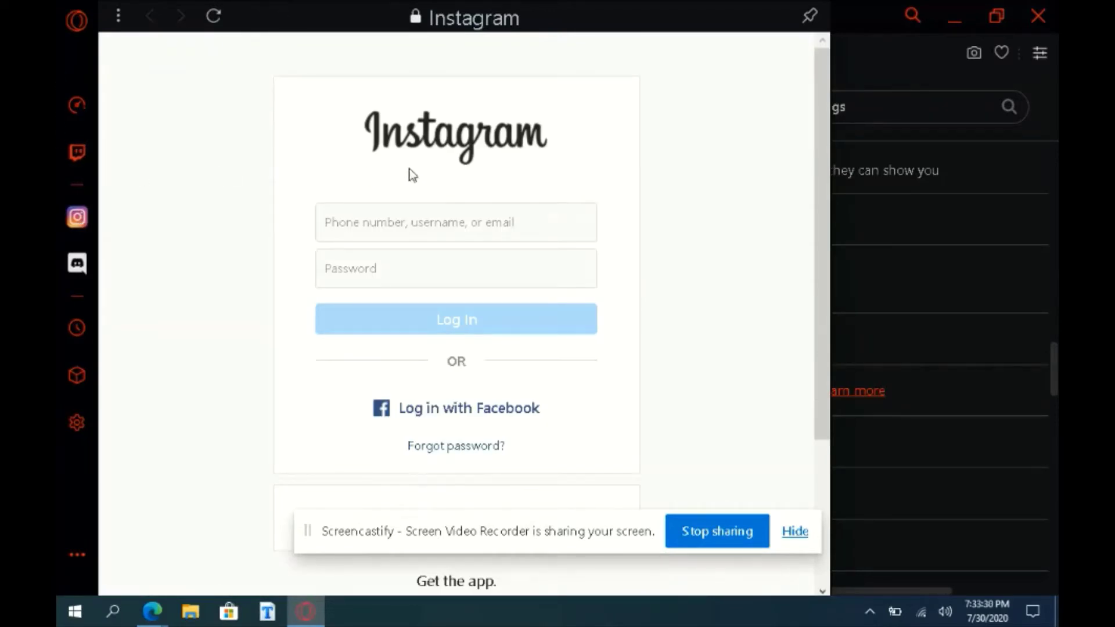
left_click(407, 218)
type("bla")
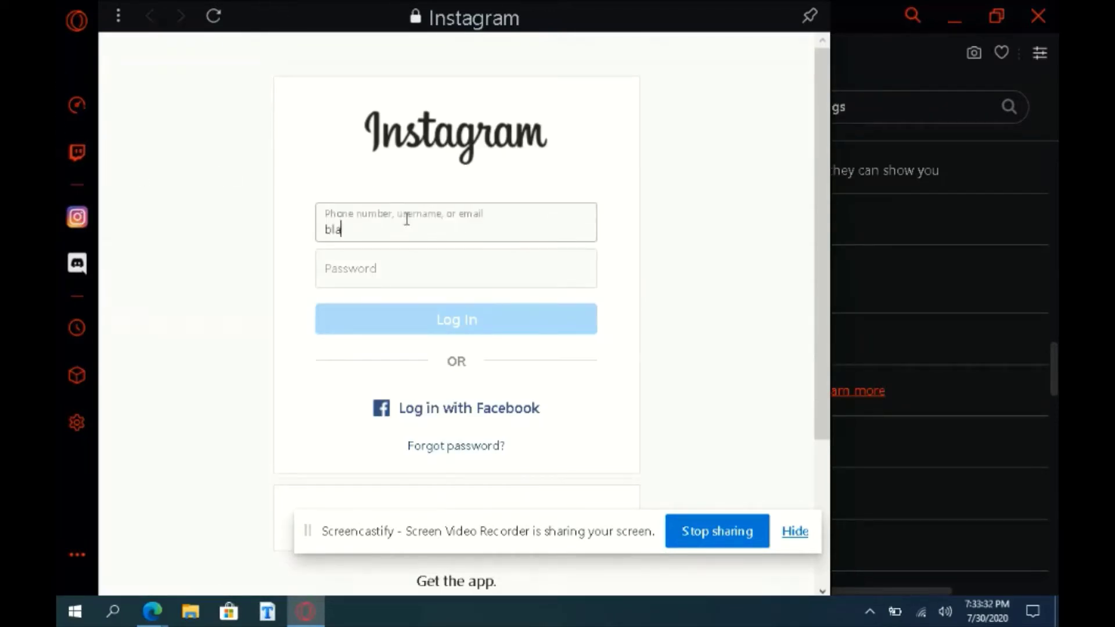
type("zexene")
left_click(331, 259)
type("•••••••")
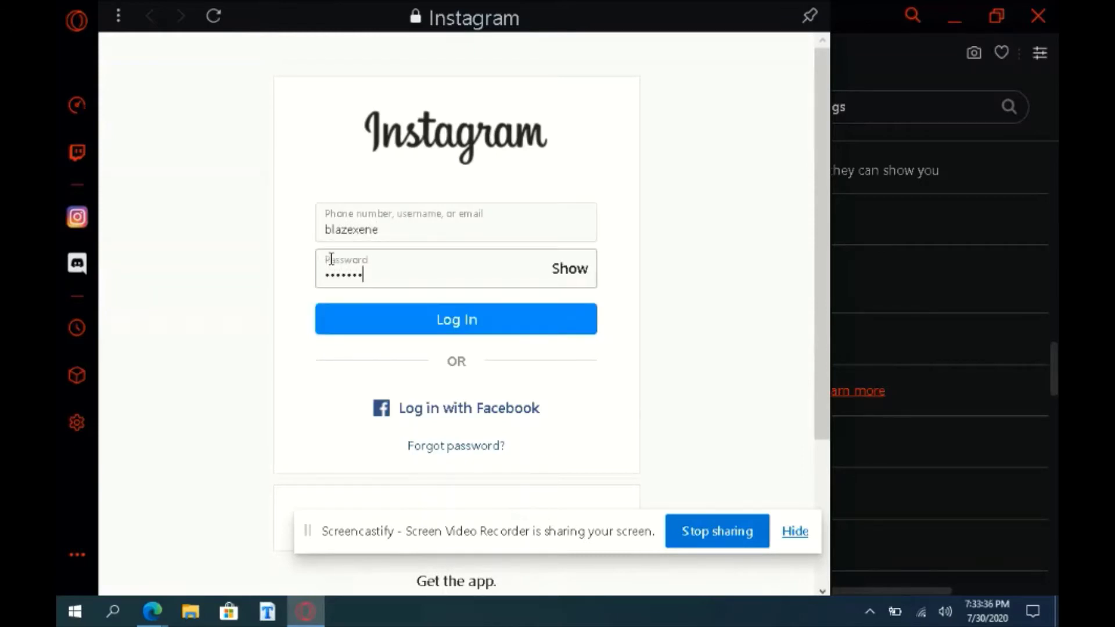
key("Return")
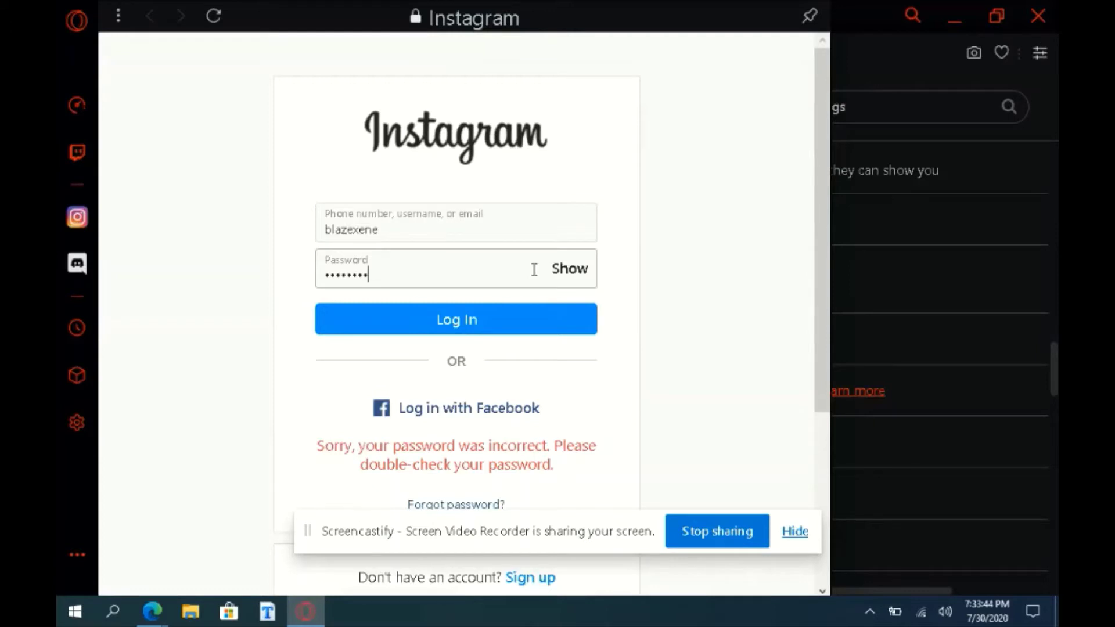
Re-enter the corrected password, log in again, and save the login info.
key("BackSpace")
key("BackSpace")
key("BackSpace")
key("BackSpace")
key("BackSpace")
key("BackSpace")
key("BackSpace")
key("BackSpace")
key("BackSpace")
type("a")
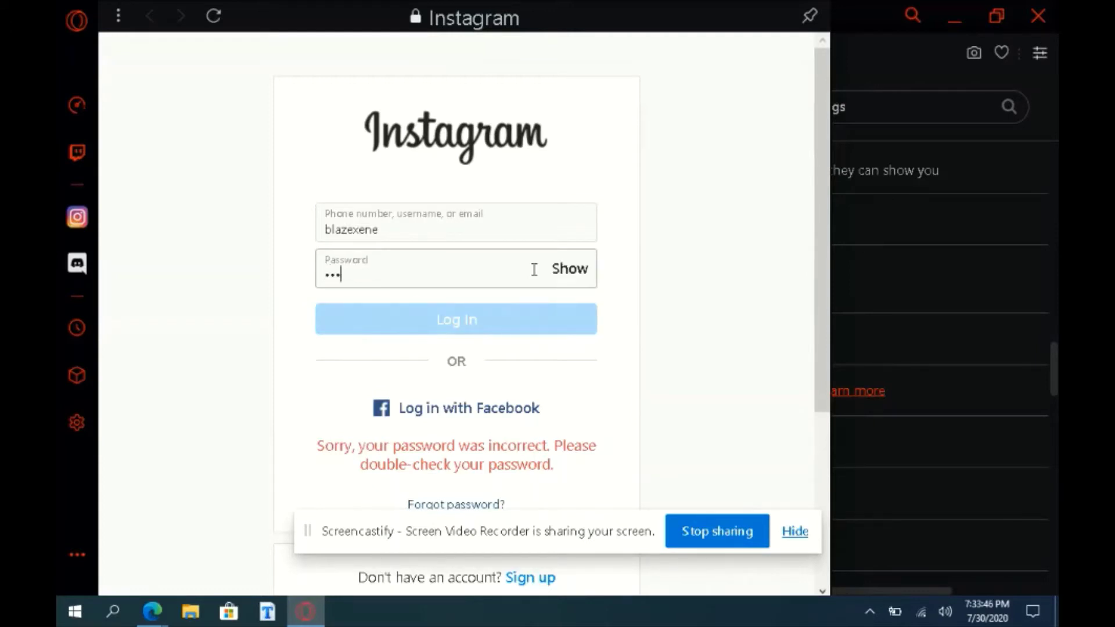
type("•••")
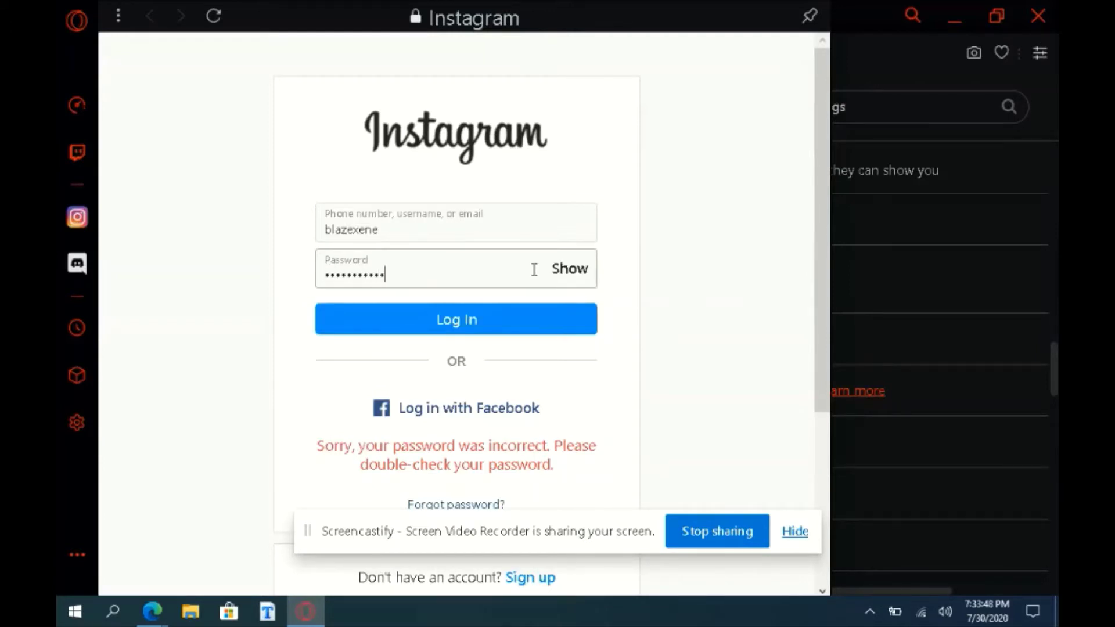
type("••••")
key("Return")
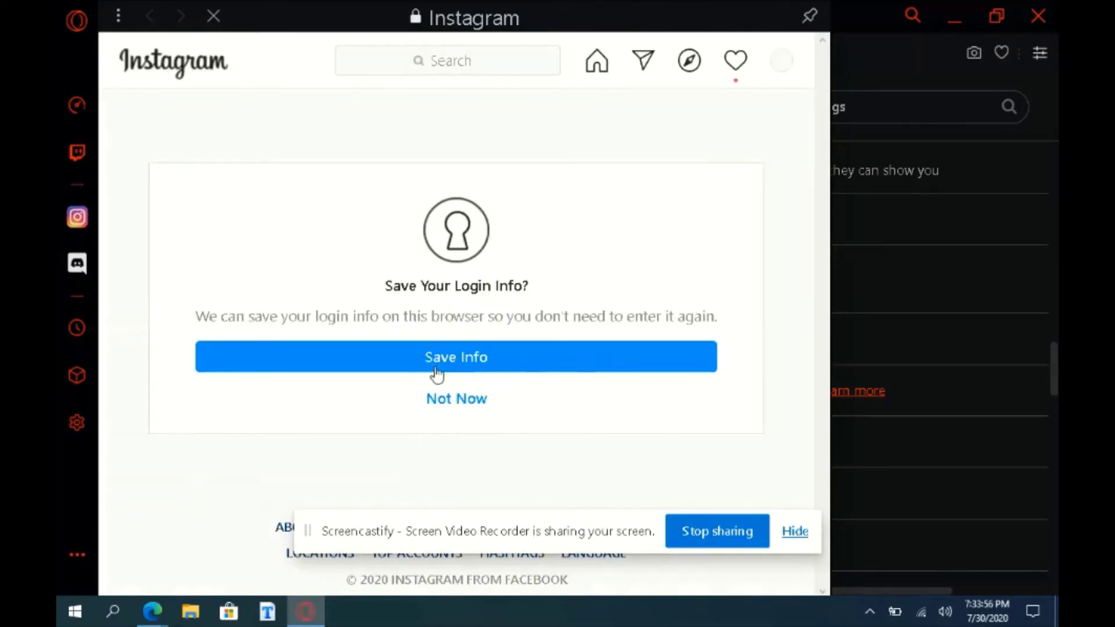
left_click(451, 359)
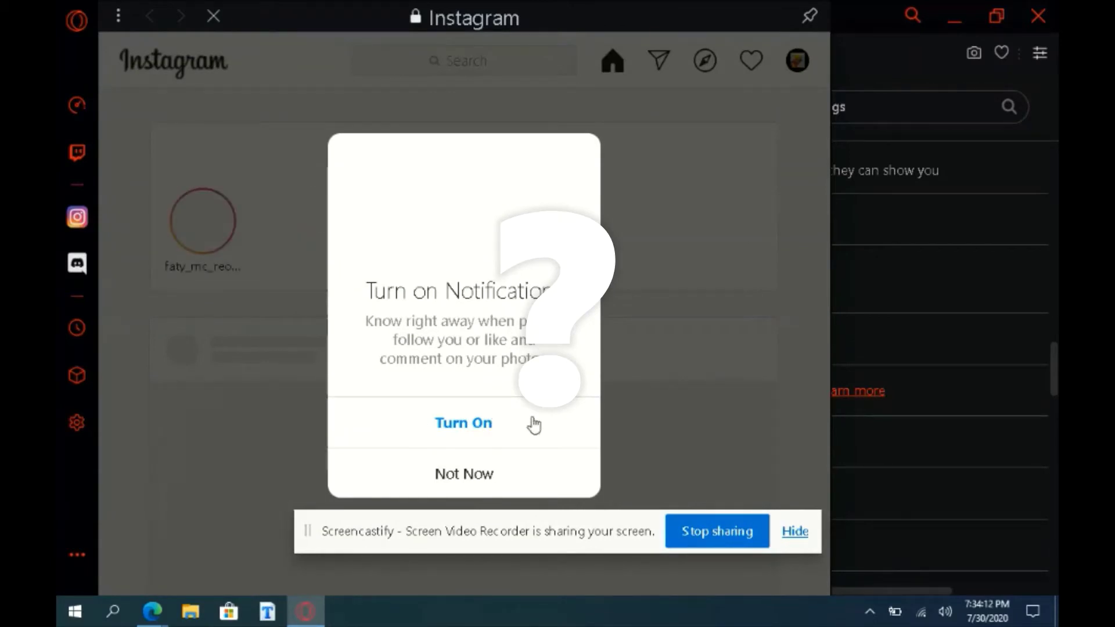
Close the Instagram panel and turn on the built-in VPN in the advanced browser settings.
left_click(78, 218)
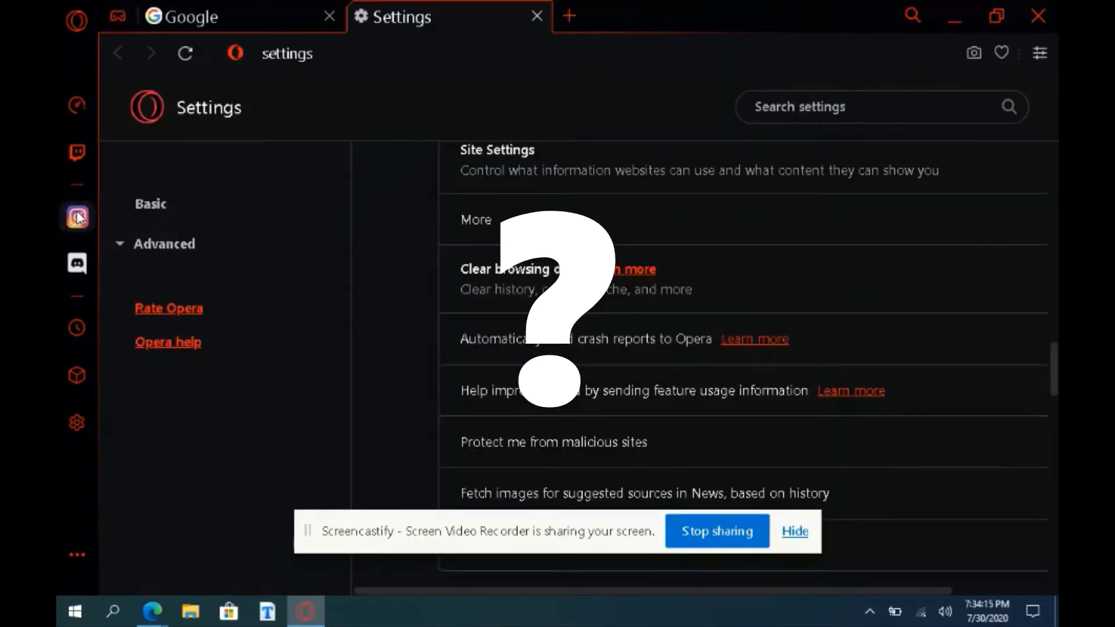
left_click(121, 245)
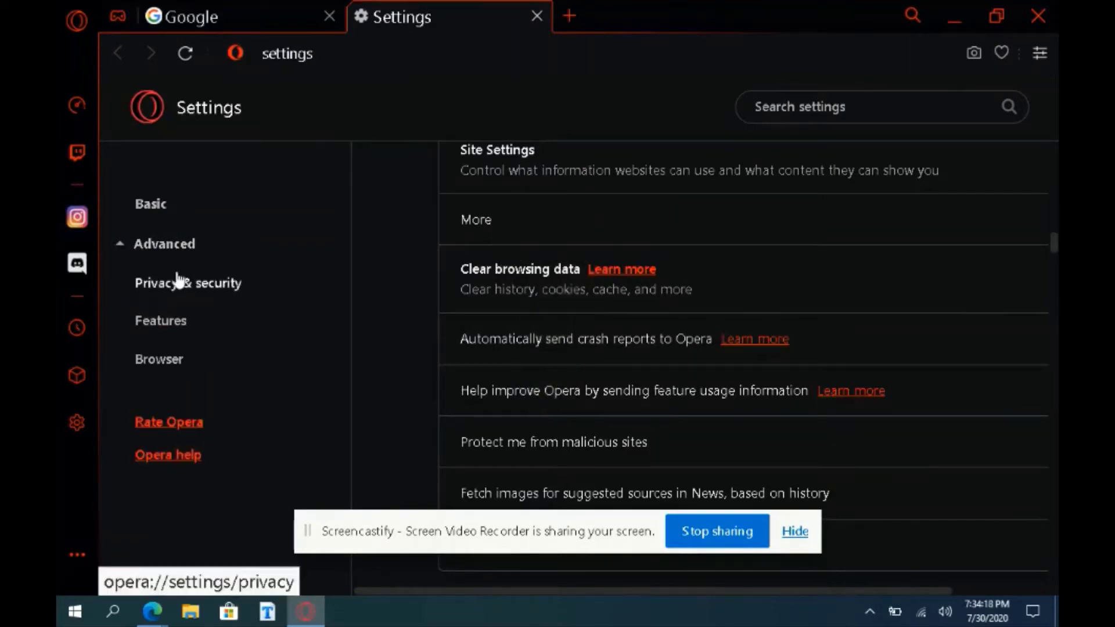
left_click(161, 362)
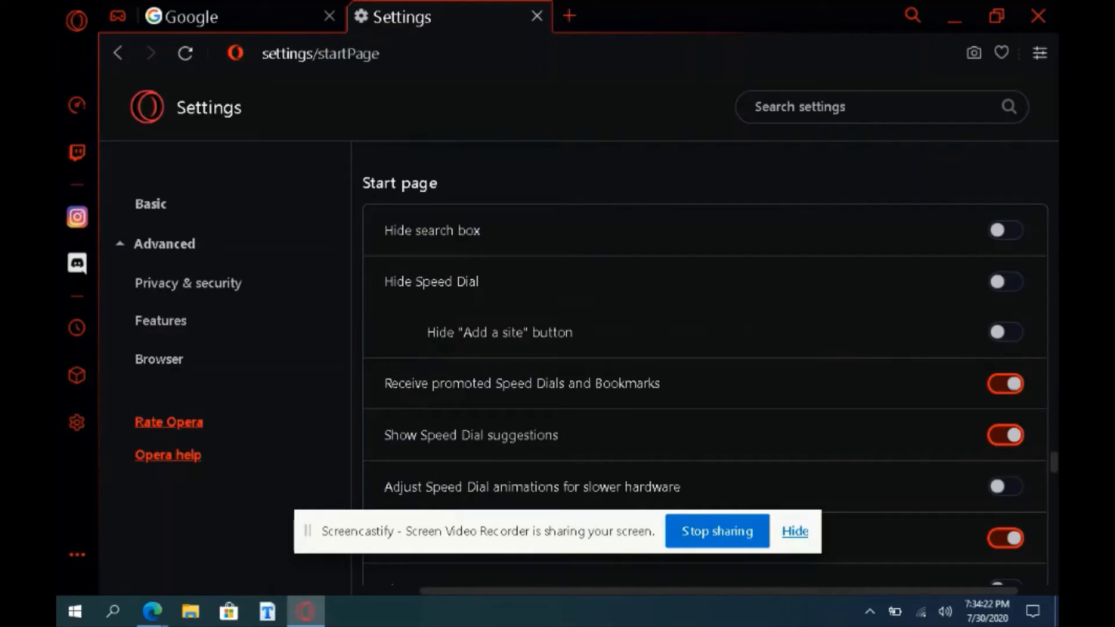
left_click_drag(1056, 487, 1052, 386)
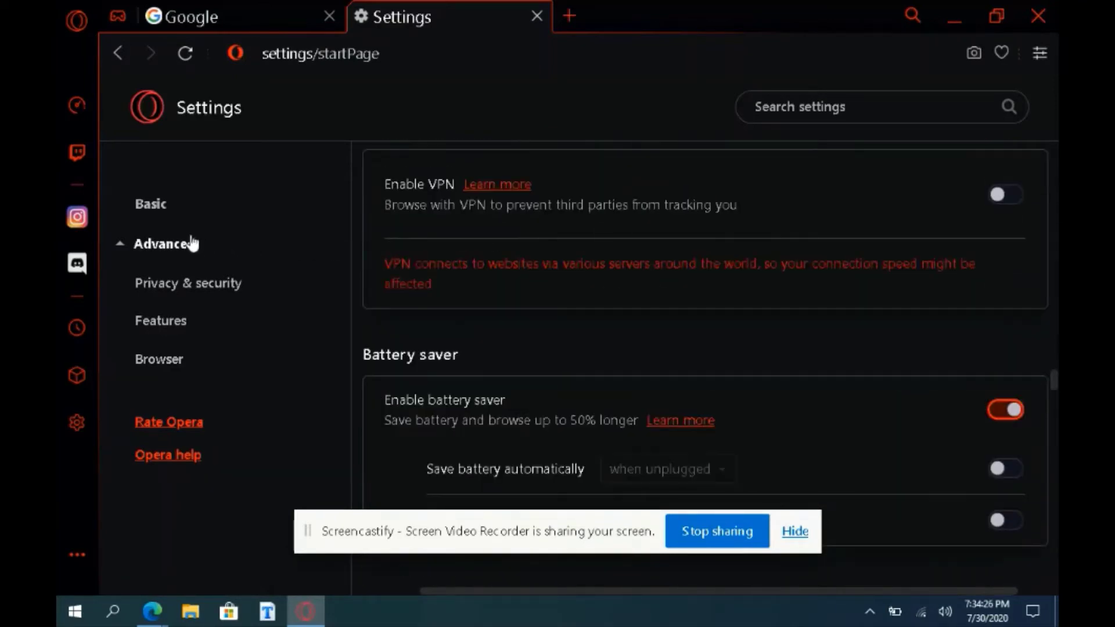
left_click(998, 196)
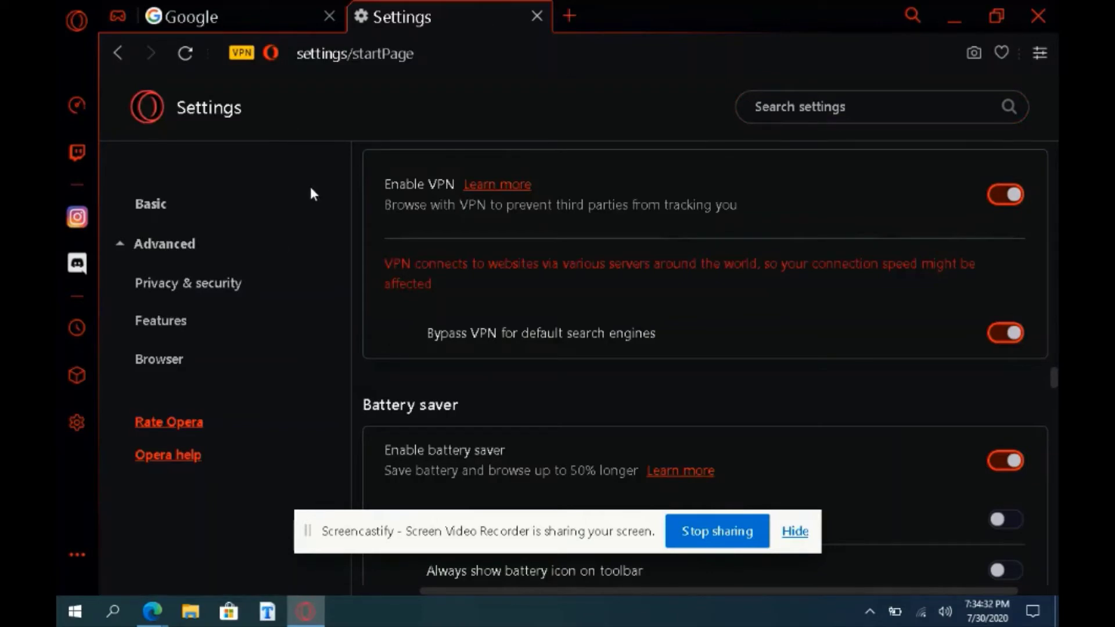
Change the GX accent colour from red to a lighter teal and restore the window to a smaller size.
left_click(150, 215)
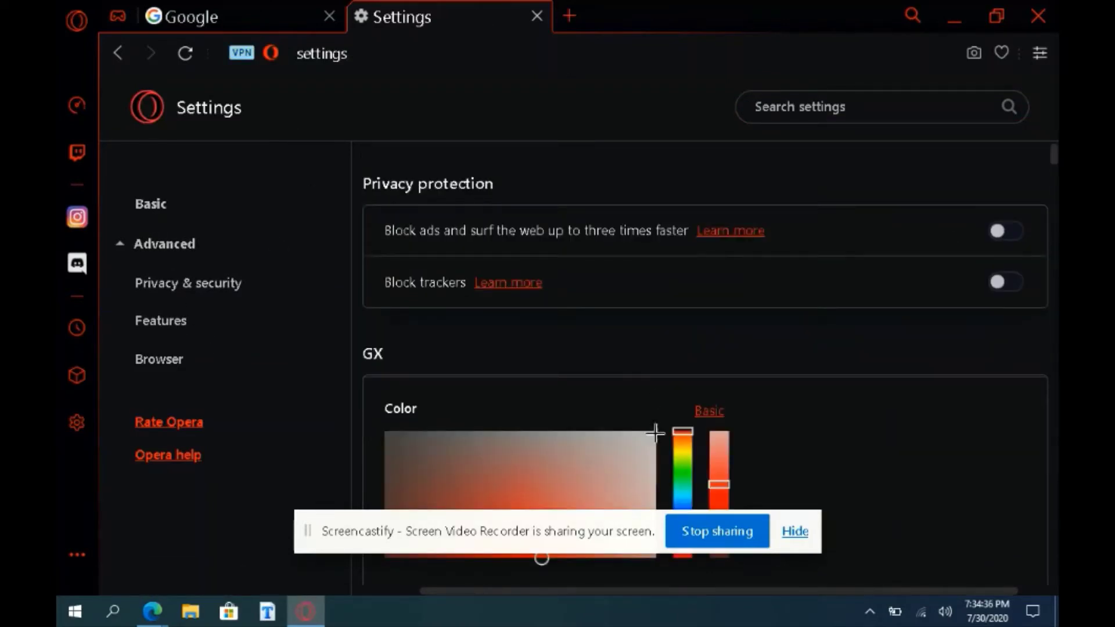
scroll(1006, 335, "down", 6)
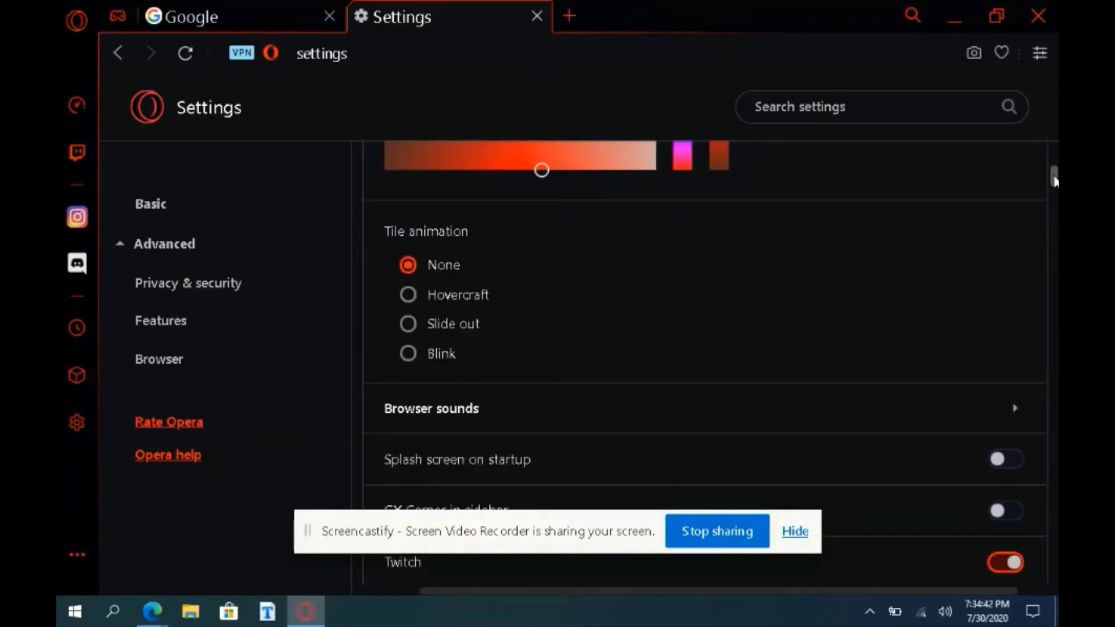
left_click_drag(1054, 180, 1056, 145)
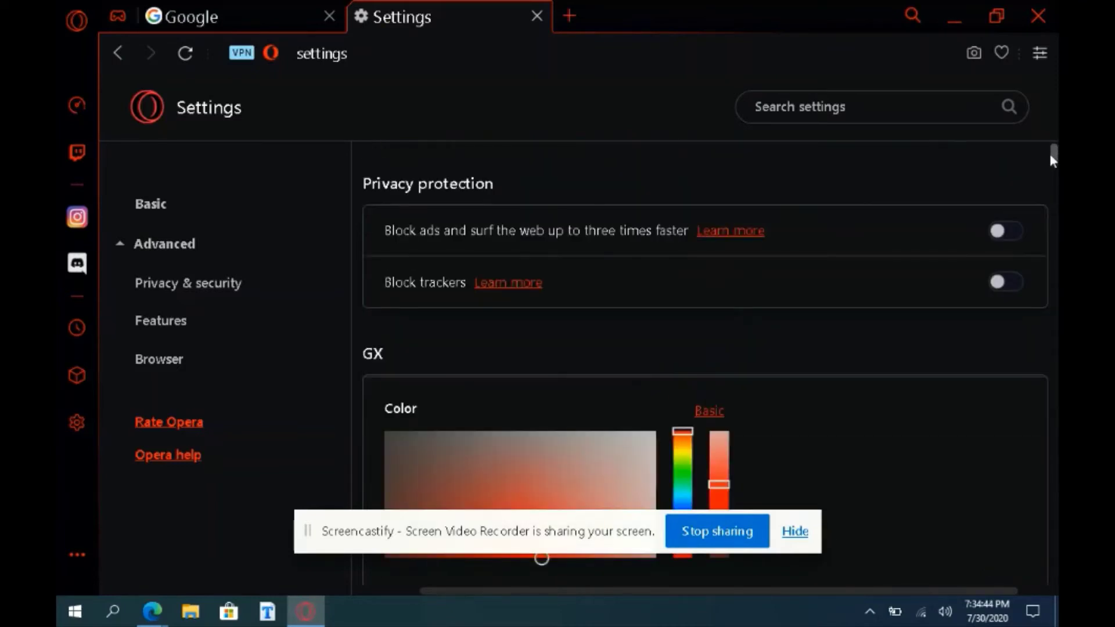
scroll(973, 168, "down", 3)
left_click(678, 275)
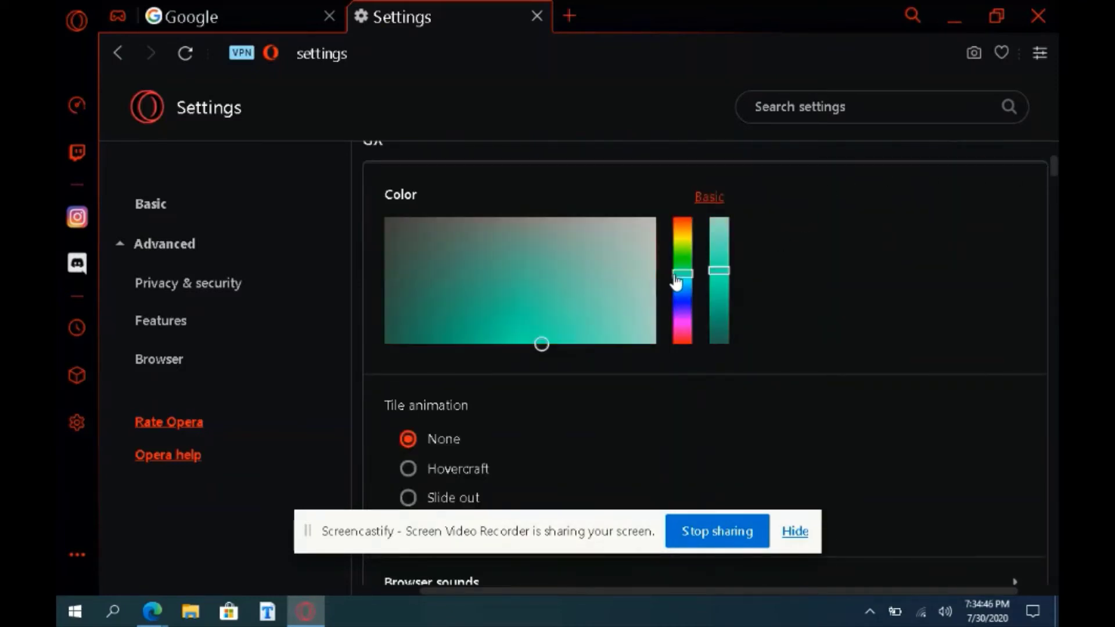
left_click(719, 251)
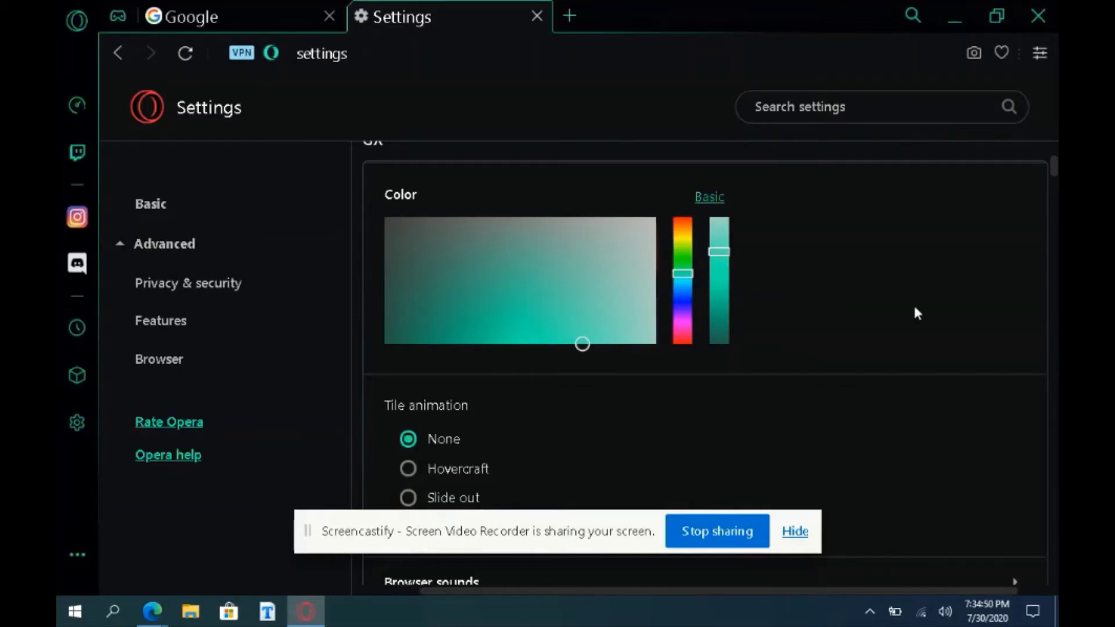
left_click_drag(641, 7, 576, 122)
Load google.com in the current tab and close the other Google tab.
left_click(422, 170)
type("google.com")
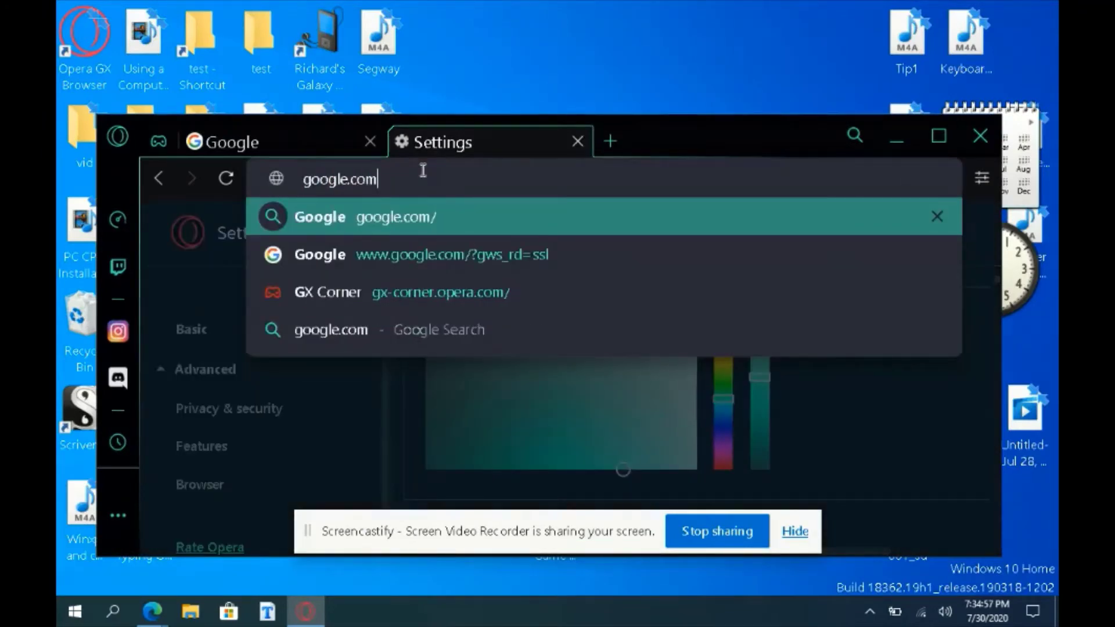
key("Return")
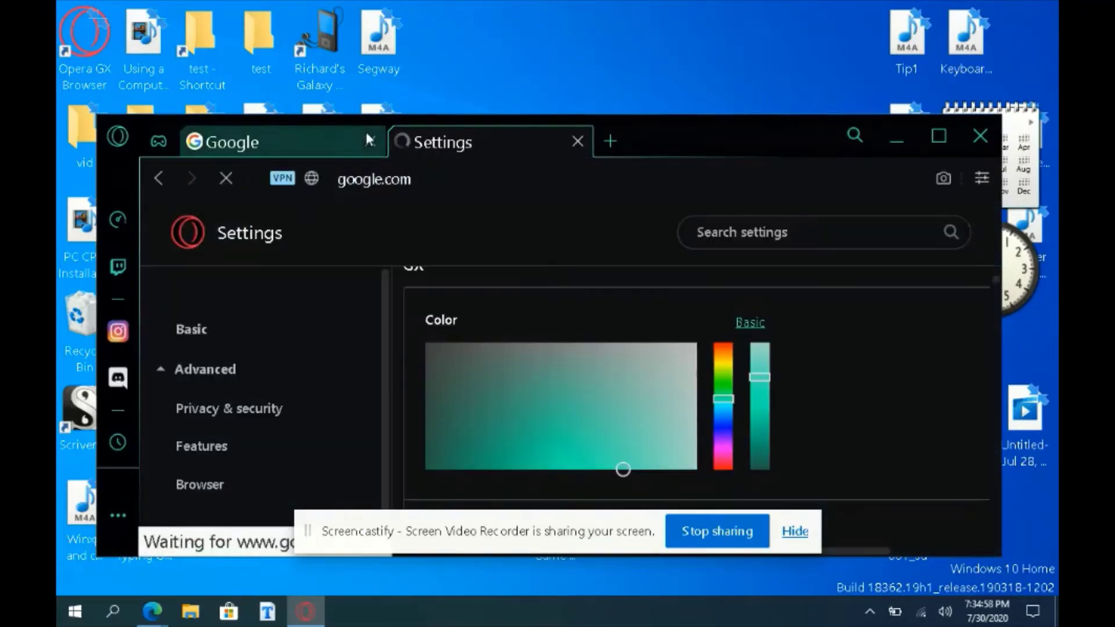
left_click(371, 142)
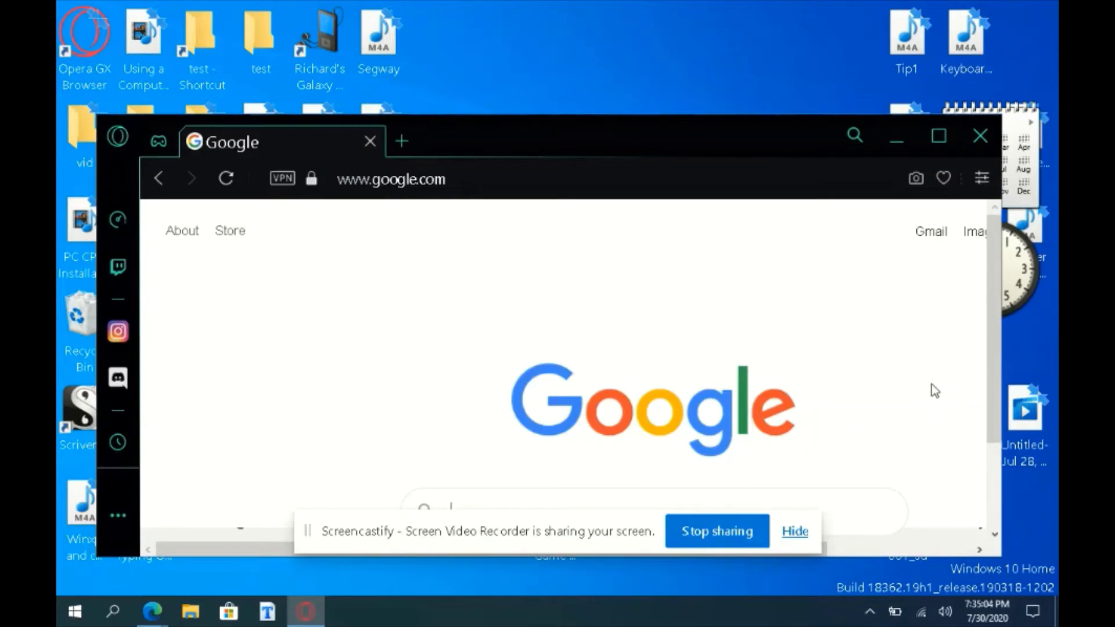
Search Google for 'Where is Victoria BC?'.
left_click(988, 473)
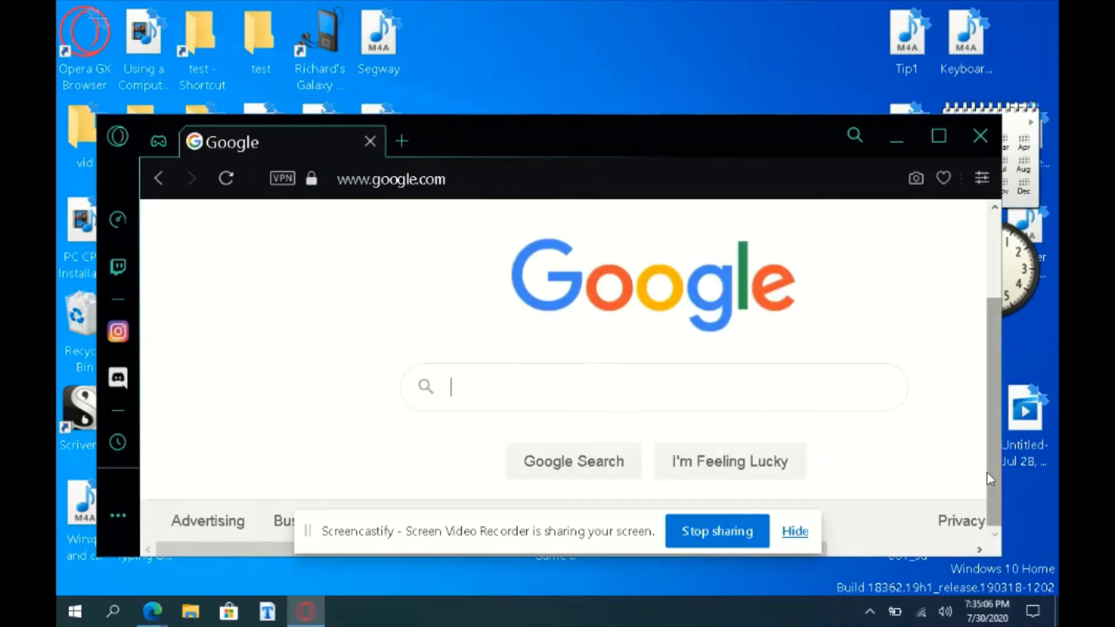
type("WHe")
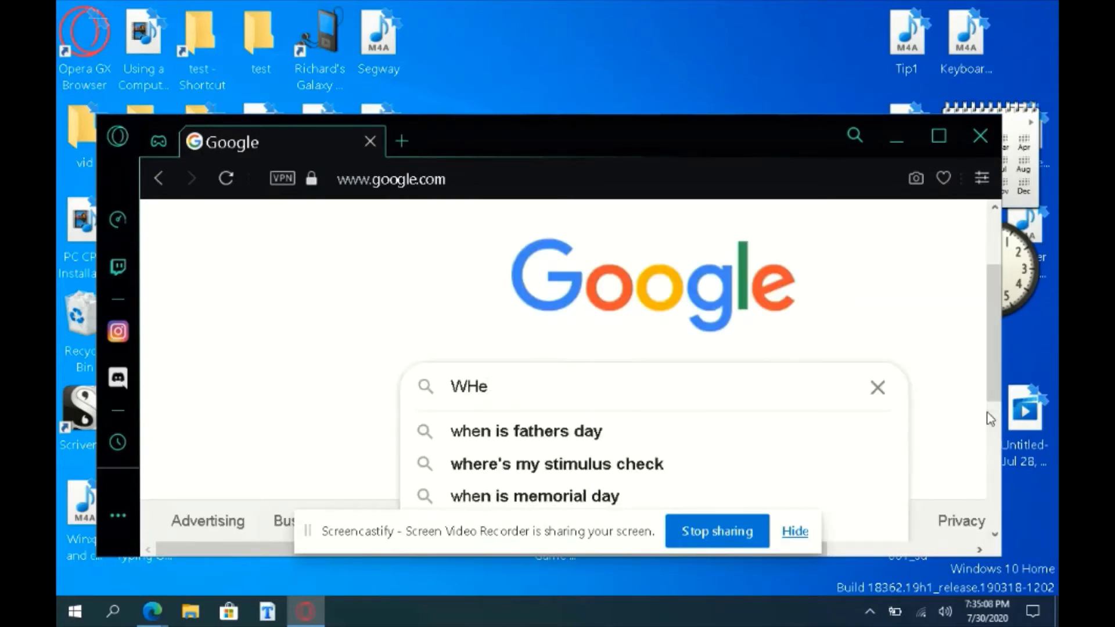
key("BackSpace")
key("BackSpace")
type("here i")
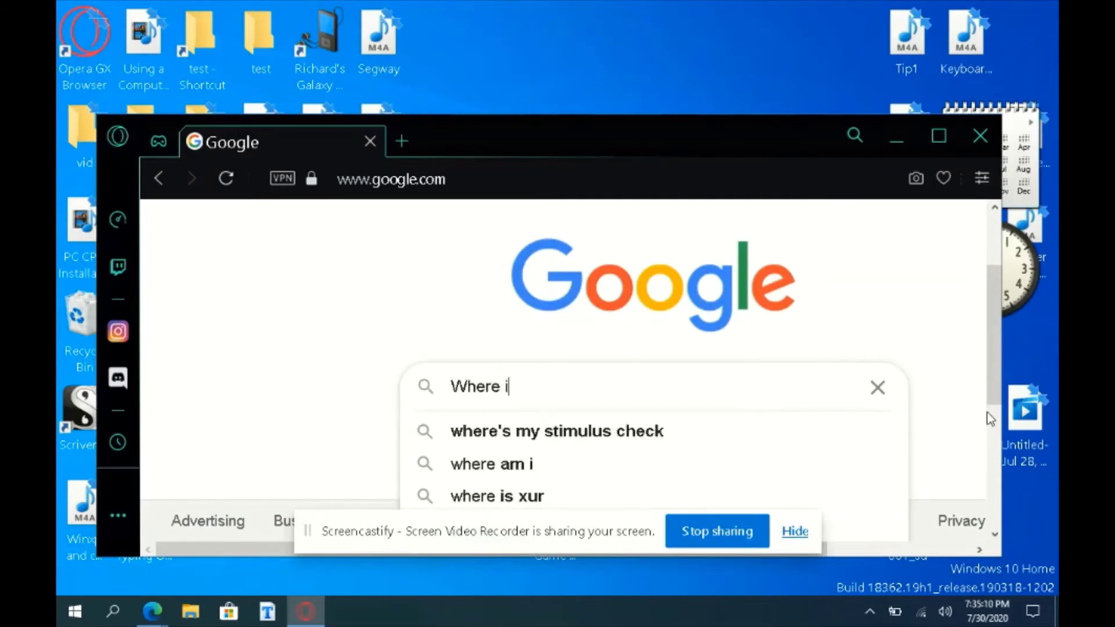
type("s victo")
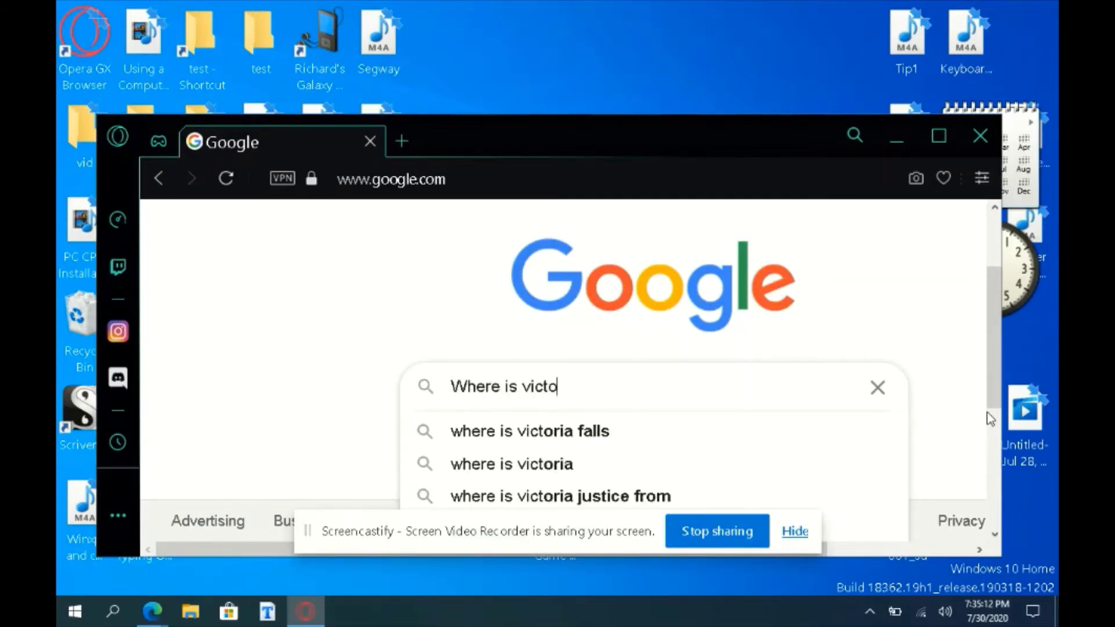
key("BackSpace")
key("BackSpace")
key("BackSpace")
key("BackSpace")
key("BackSpace")
type("Vict")
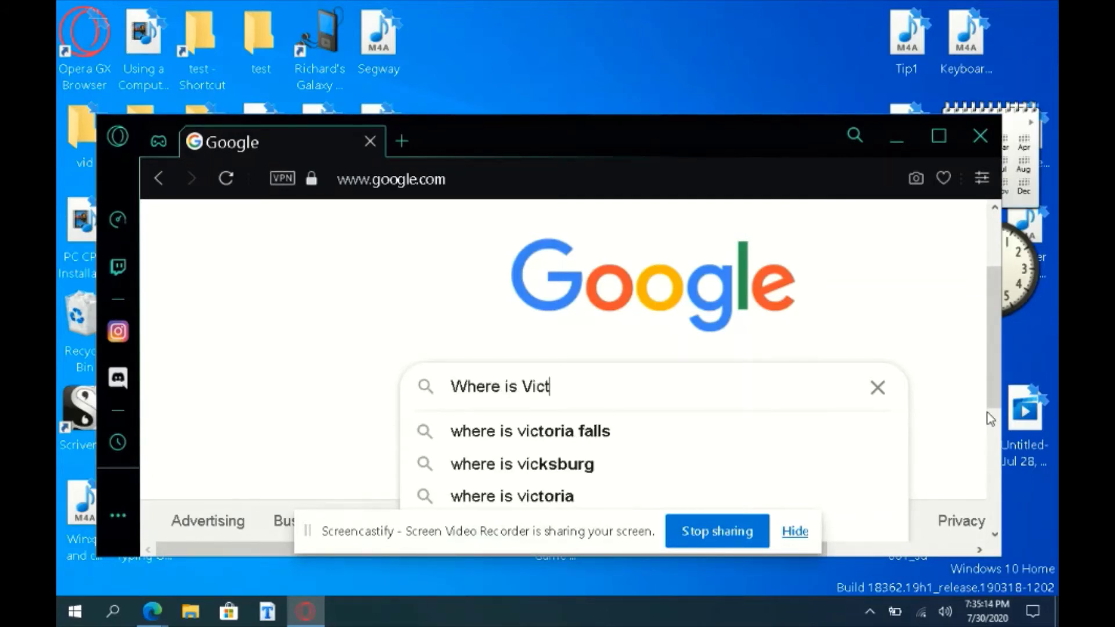
type("oria BC?")
key("Return")
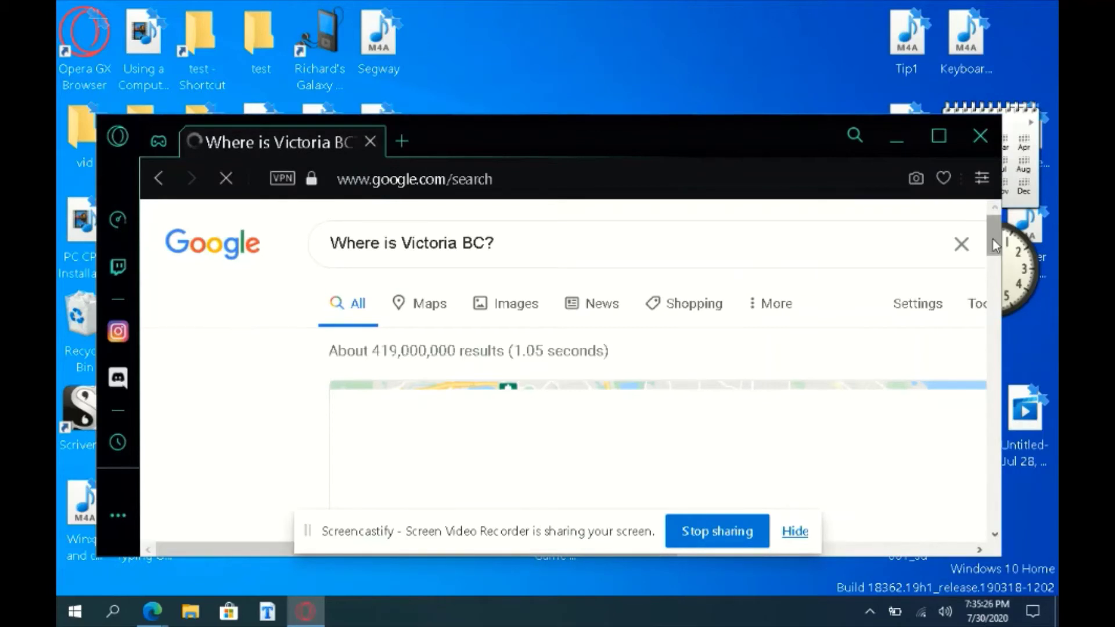
left_click(939, 137)
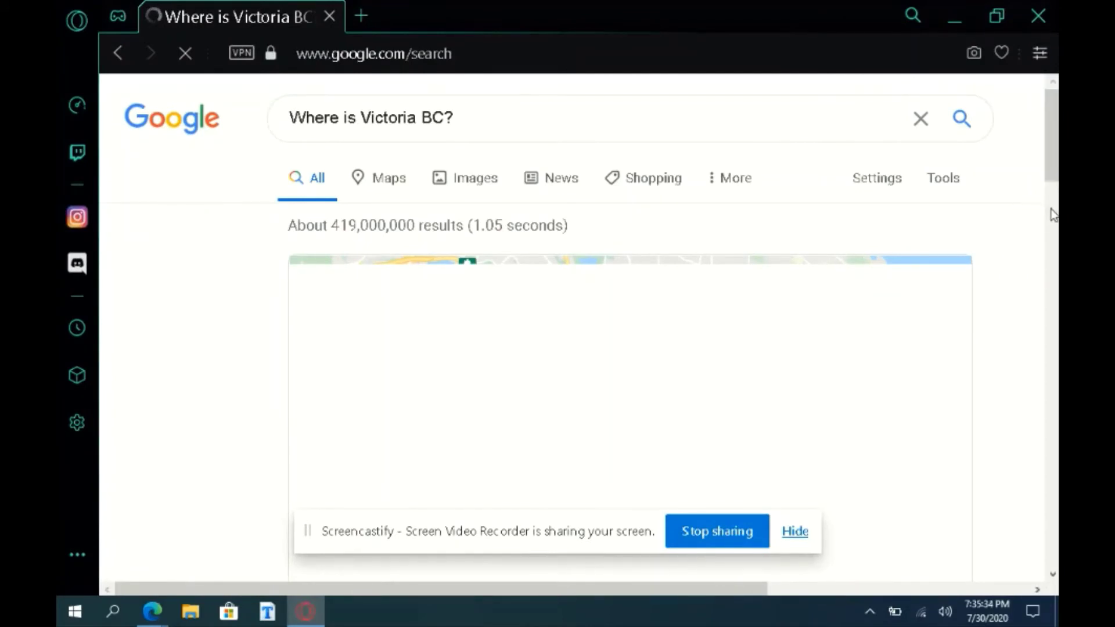
left_click(1050, 226)
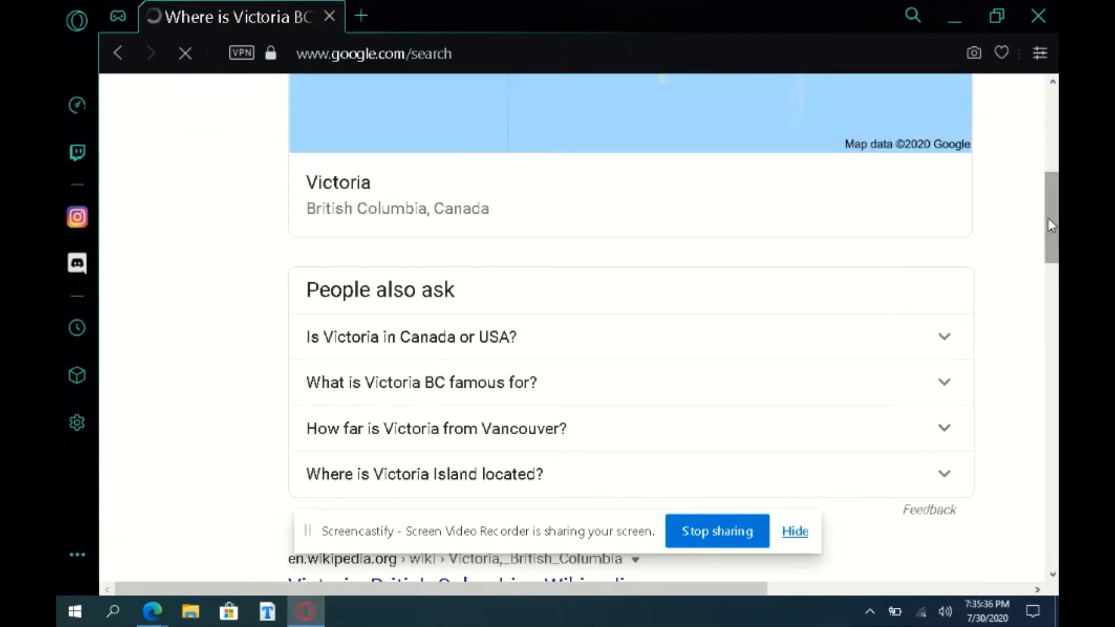
left_click_drag(1048, 206, 1054, 162)
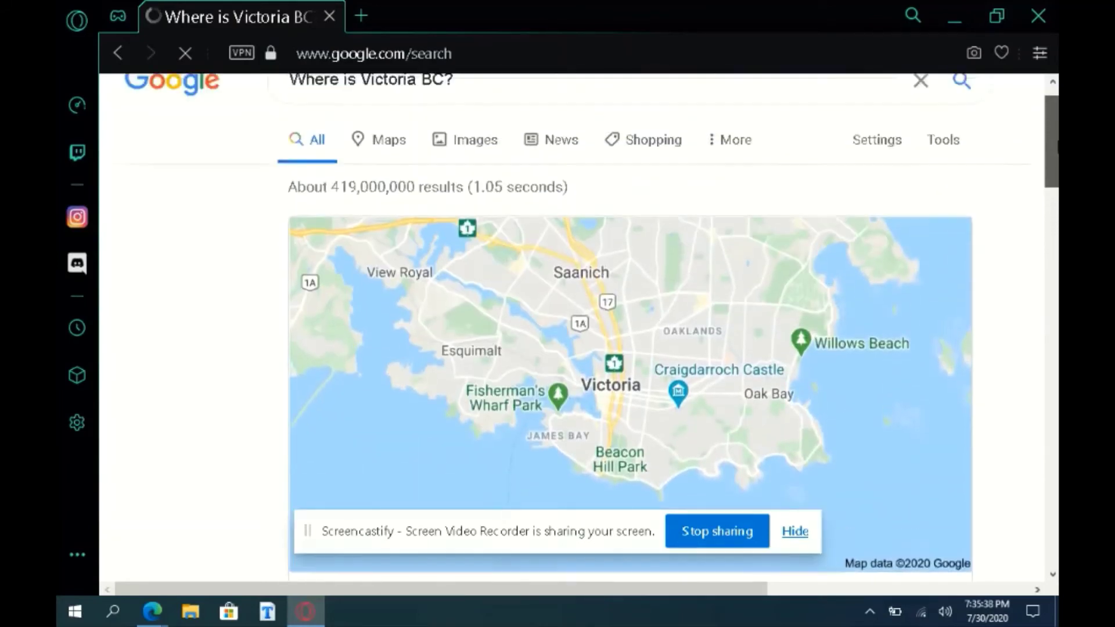
scroll(1027, 220, "down", 6)
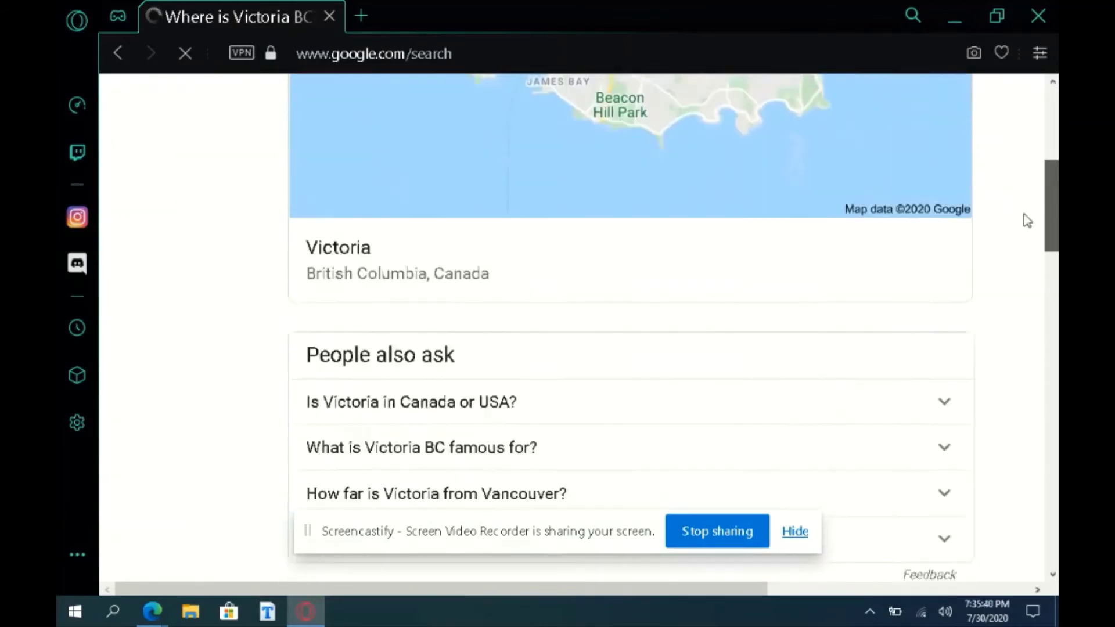
scroll(1026, 221, "down", 5)
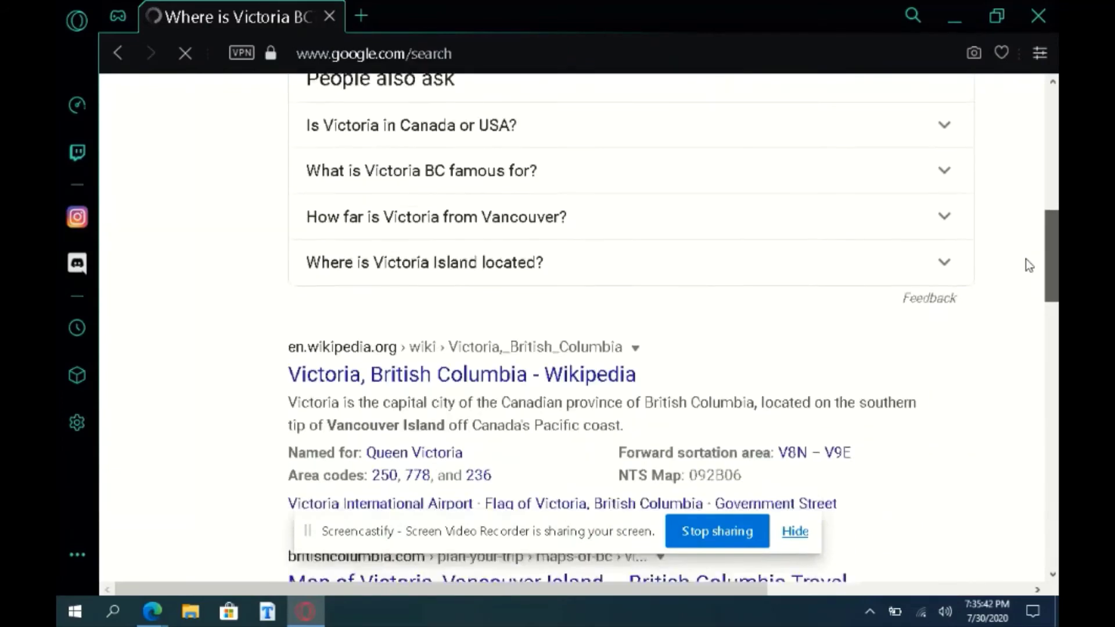
scroll(1029, 266, "down", 5)
scroll(1038, 311, "up", 15)
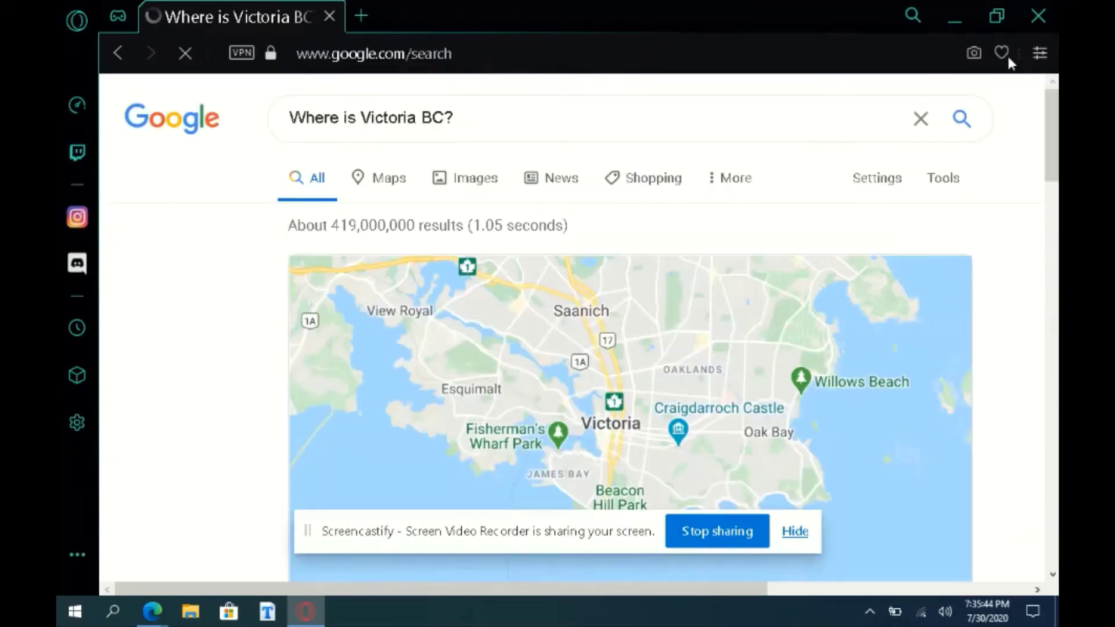
left_click_drag(798, 7, 767, 130)
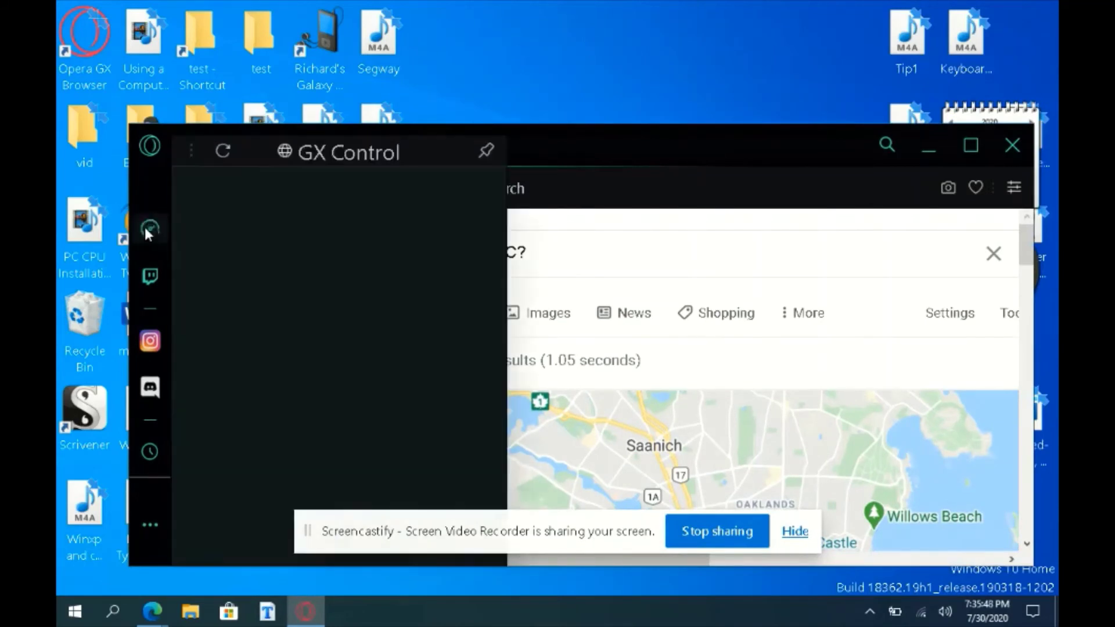
left_click(148, 229)
left_click(971, 144)
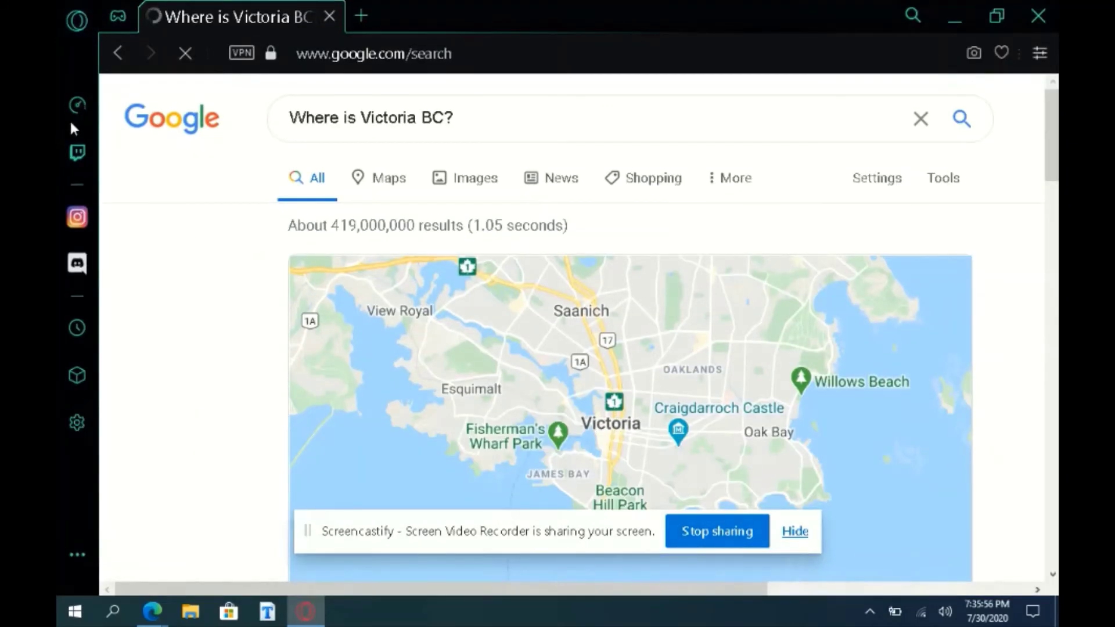
left_click(76, 107)
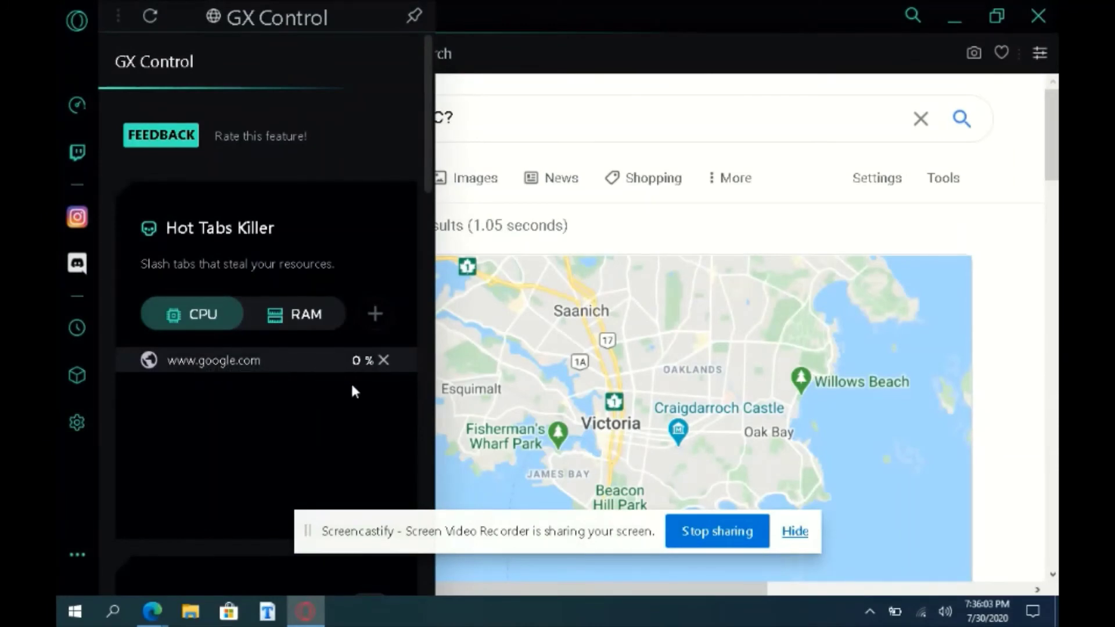
left_click(295, 311)
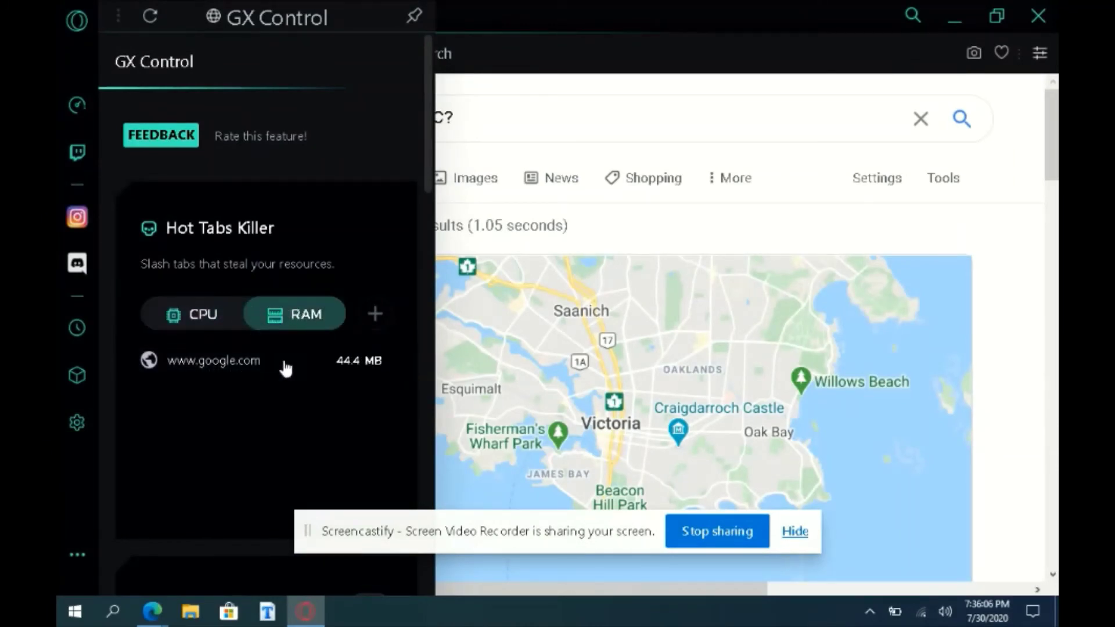
mouse_move(350, 374)
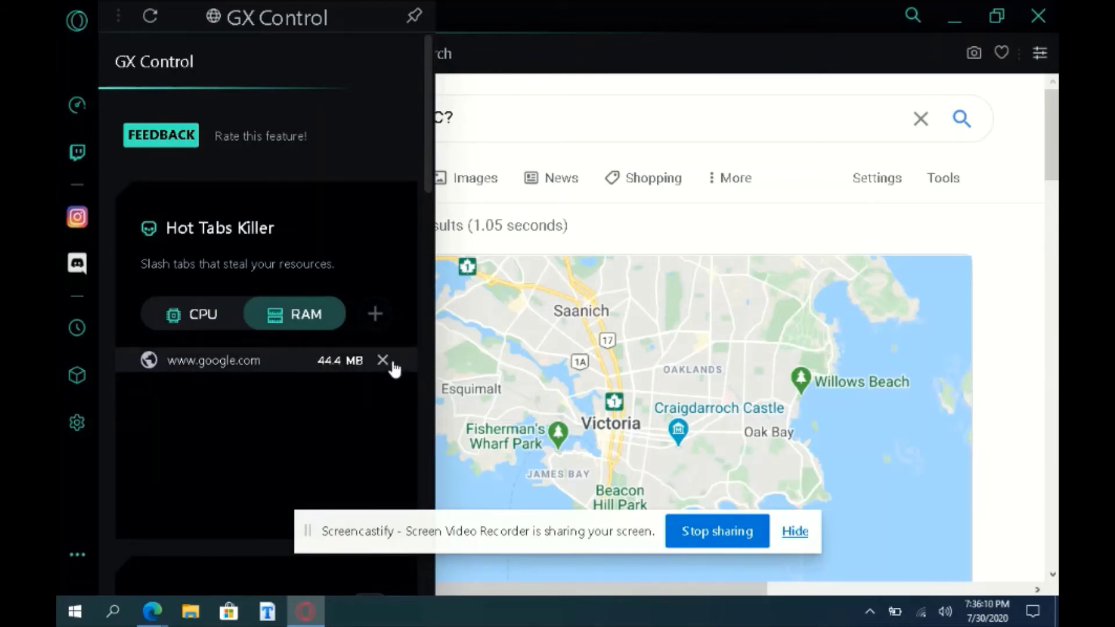
left_click(388, 362)
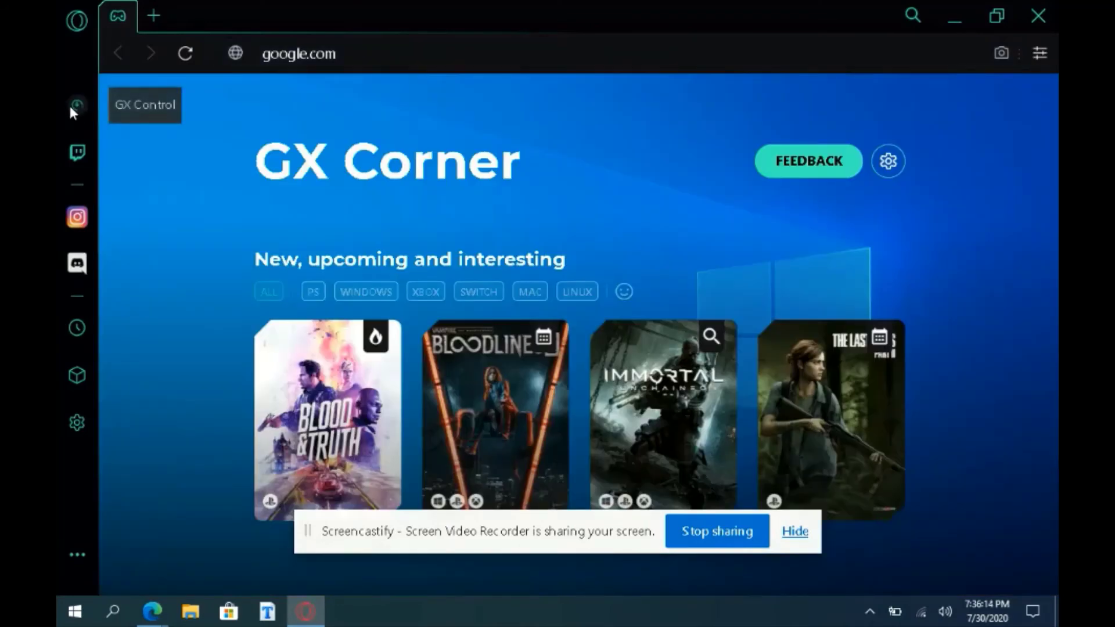
Close GX Control and filter GX Corner's new and upcoming games to SWITCH titles.
left_click(70, 108)
left_click(632, 224)
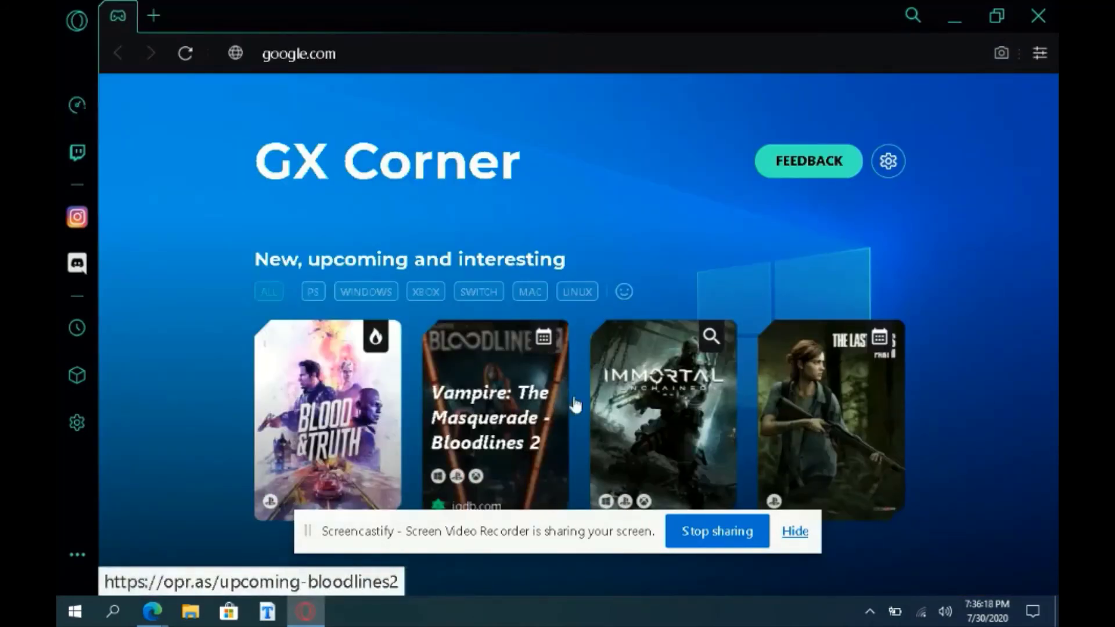
left_click(464, 293)
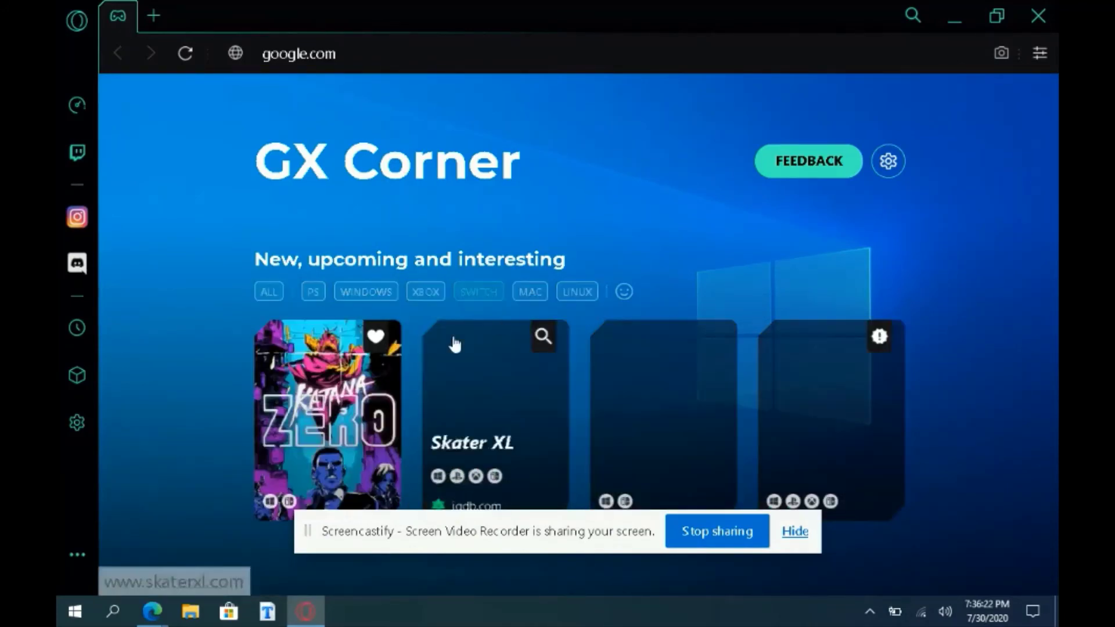